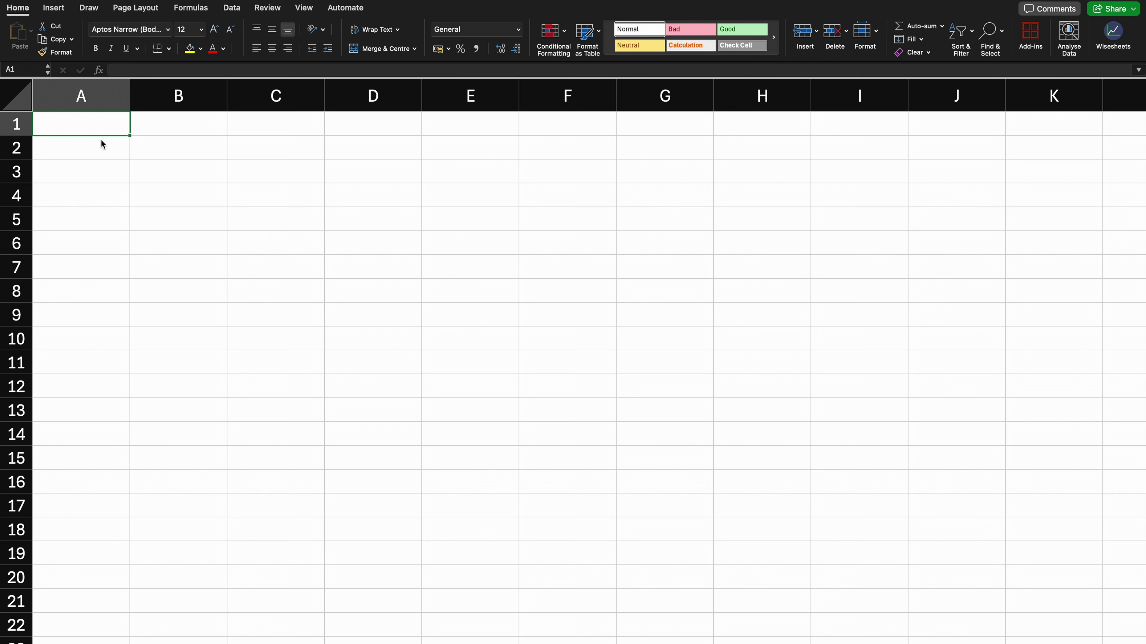
- Select cells A1, B1, C1 and B2 one at a time to examine how column letters and row numbers form addresses
{"action": "left_click", "coordinate": [153, 129]}
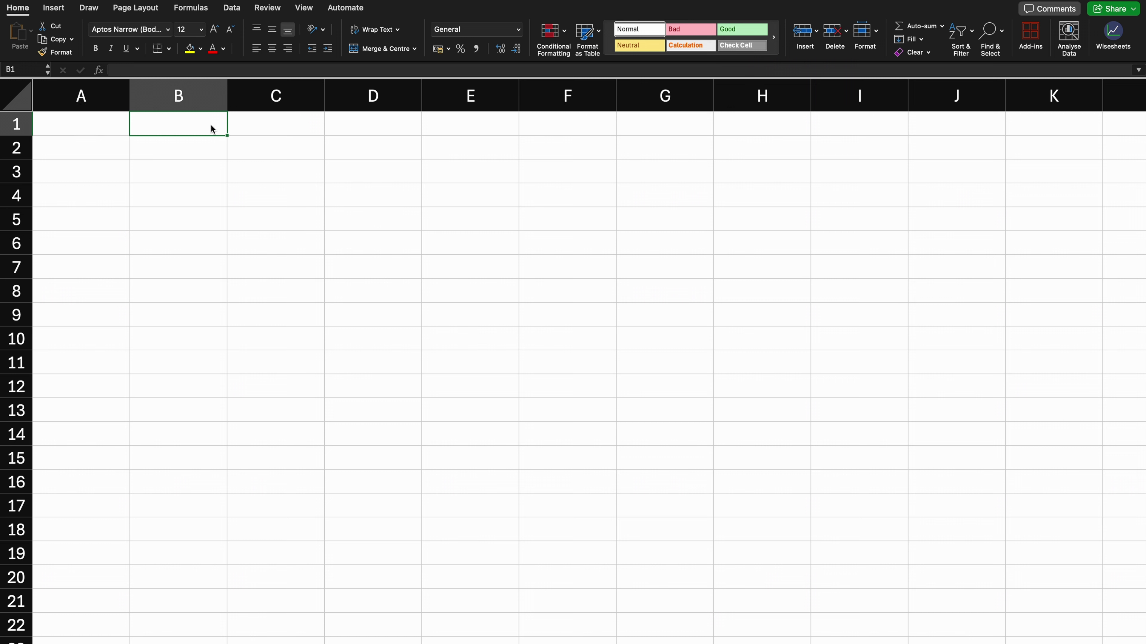
{"action": "left_click", "coordinate": [255, 129]}
{"action": "left_click", "coordinate": [88, 124]}
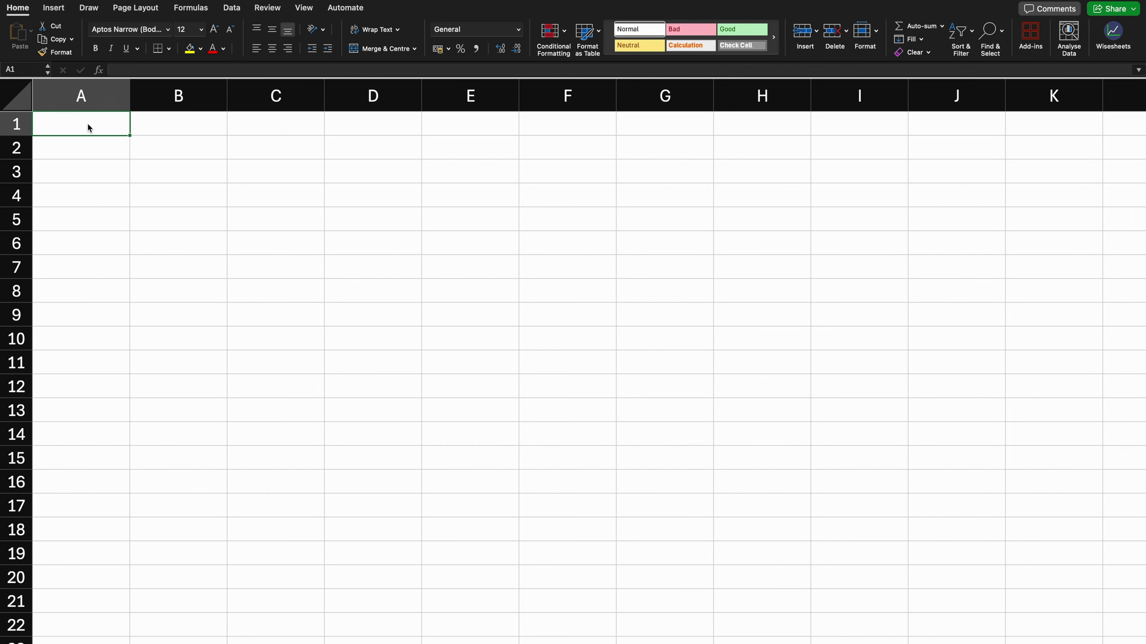
{"action": "left_click", "coordinate": [169, 129]}
{"action": "left_click", "coordinate": [154, 149]}
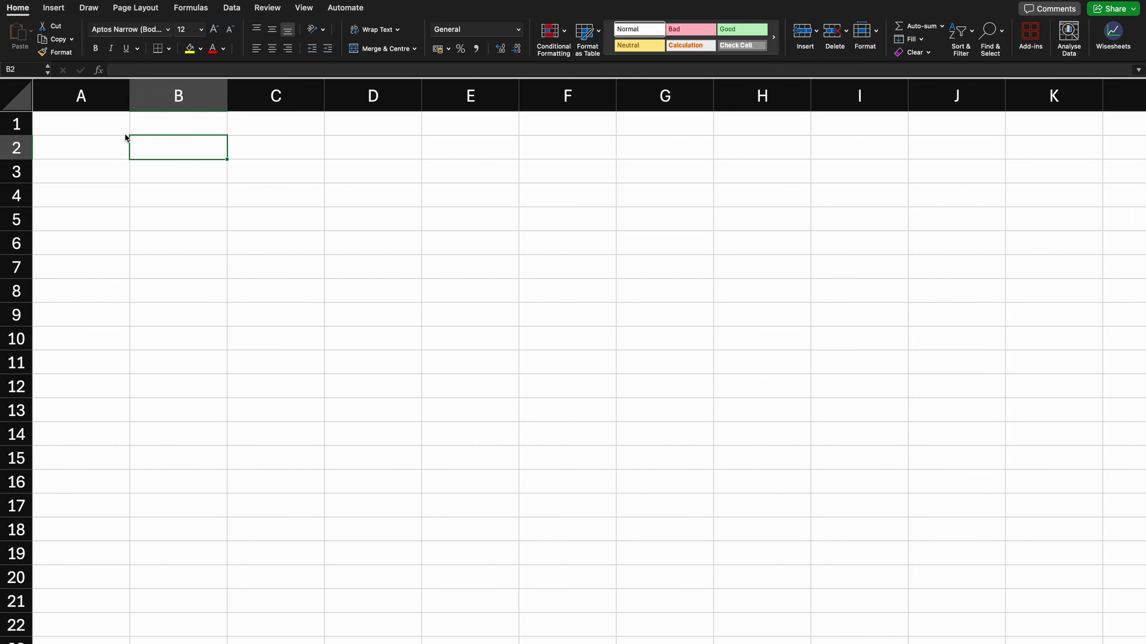
{"action": "left_click", "coordinate": [90, 122]}
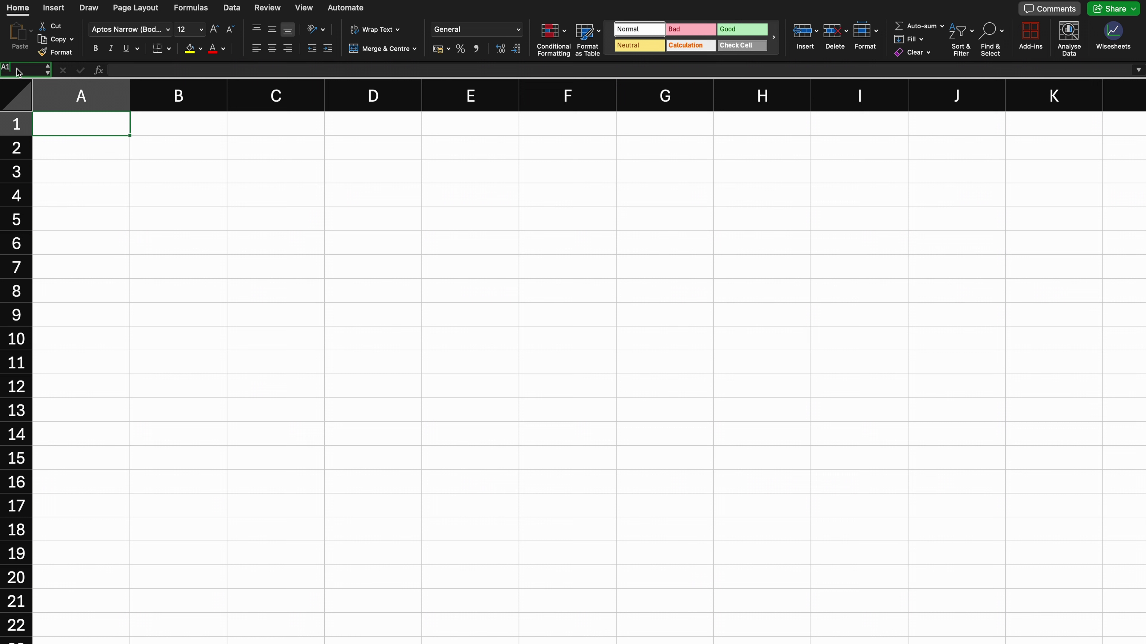
{"action": "left_click", "coordinate": [73, 124]}
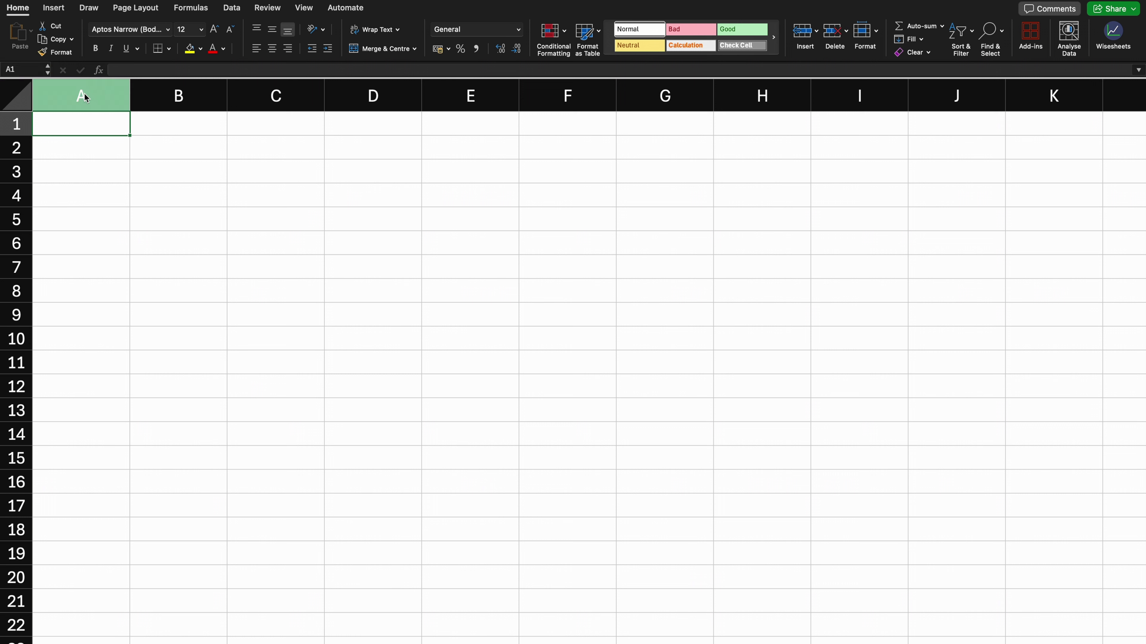
{"action": "left_click", "coordinate": [200, 123]}
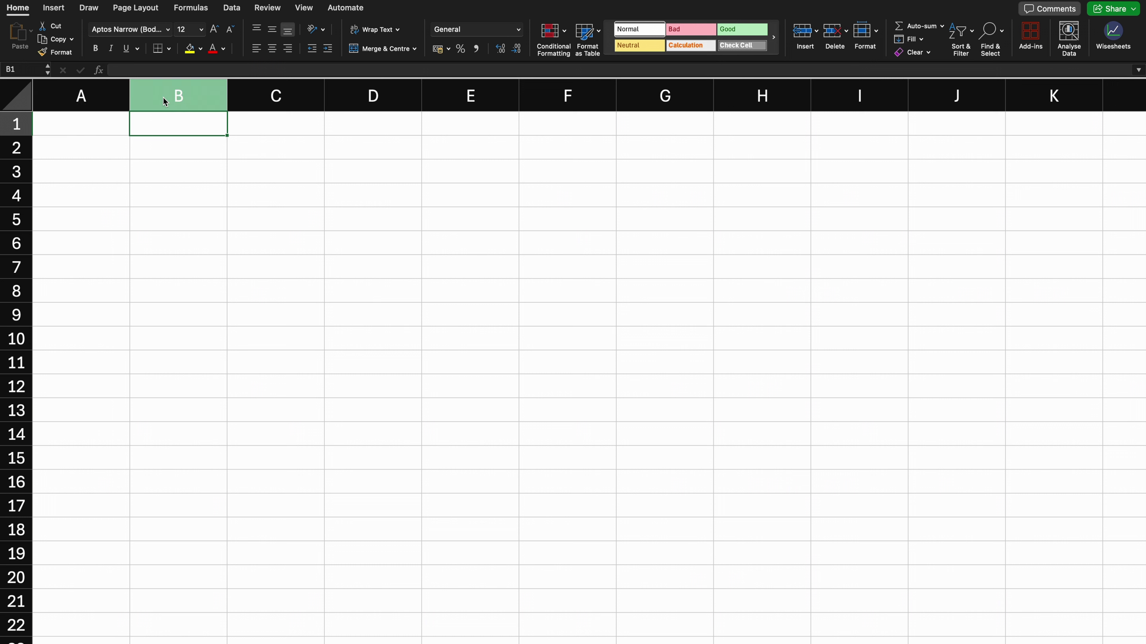
{"action": "left_click", "coordinate": [260, 119]}
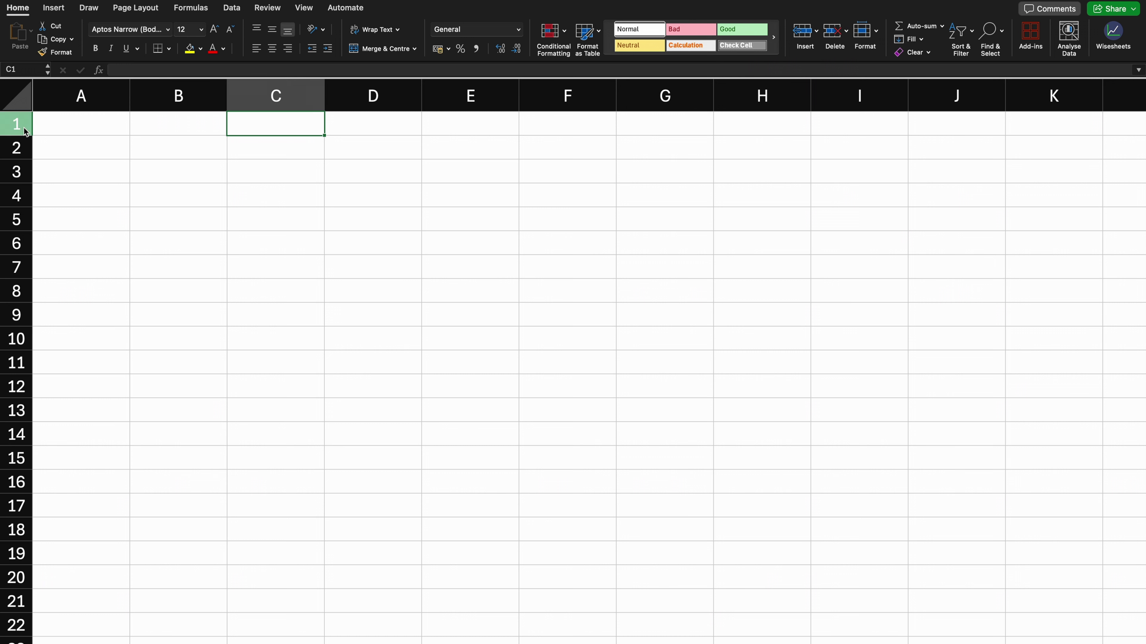
- Select whole rows 2, 3 and 4 in turn to examine how row headings work, ending on cell E5
{"action": "left_click", "coordinate": [15, 148]}
{"action": "left_click", "coordinate": [16, 172]}
{"action": "left_click", "coordinate": [19, 194]}
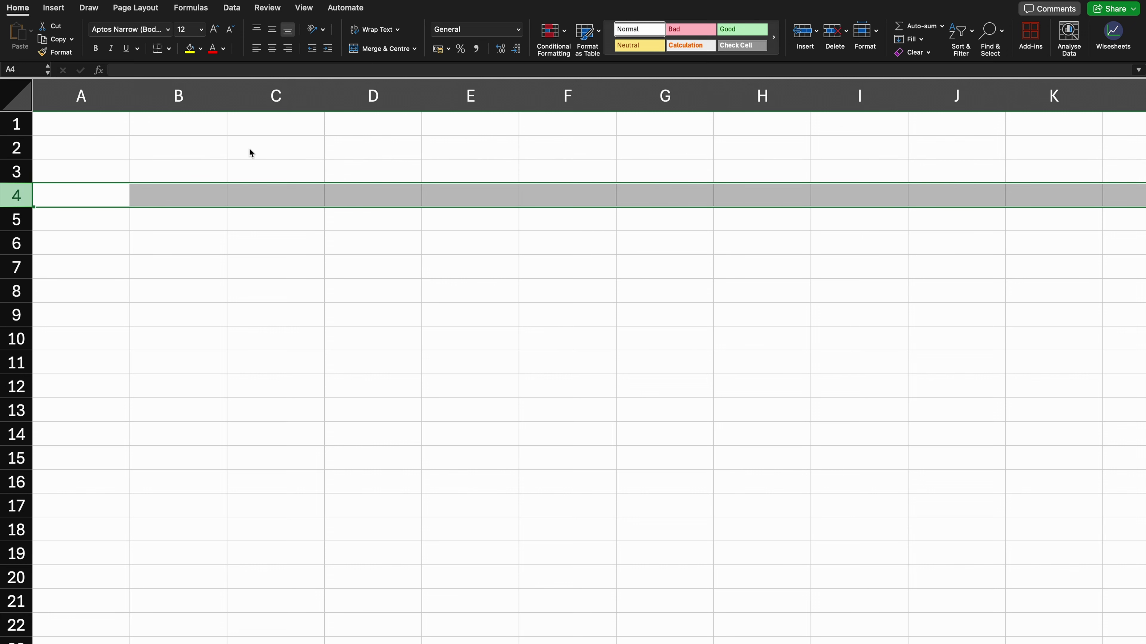
{"action": "left_click", "coordinate": [472, 222]}
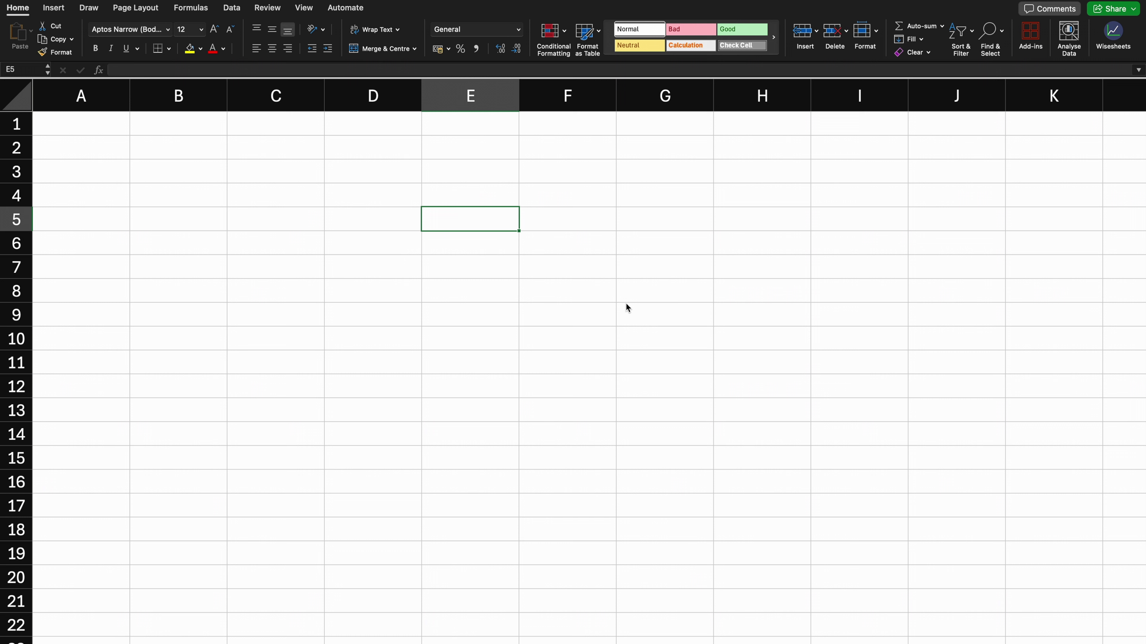
{"action": "left_click", "coordinate": [761, 366]}
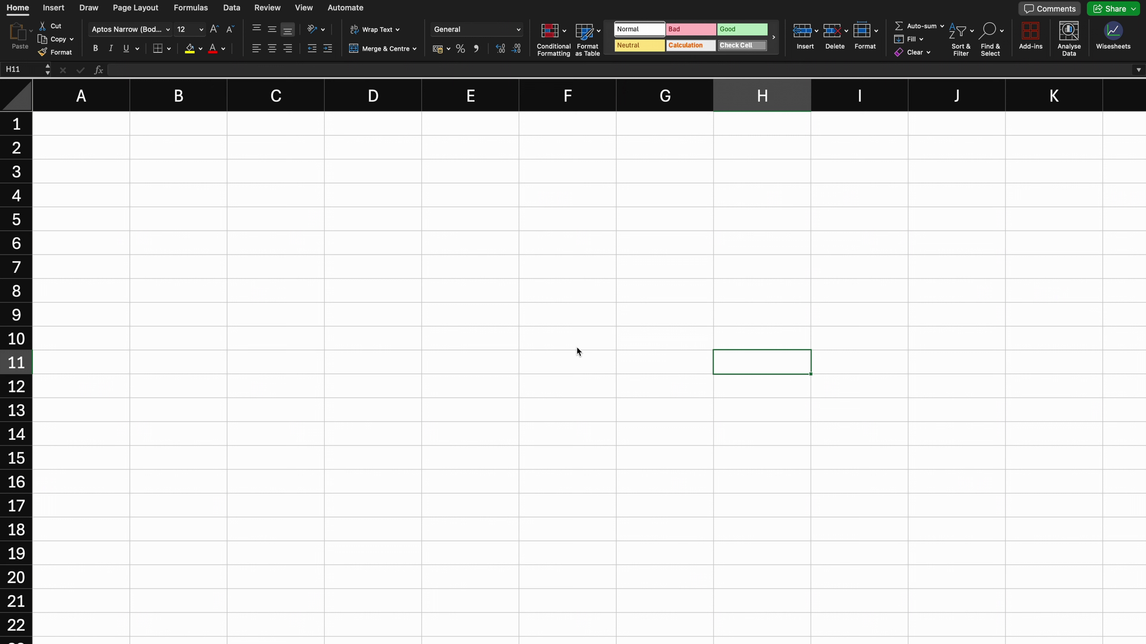
{"action": "left_click", "coordinate": [667, 341]}
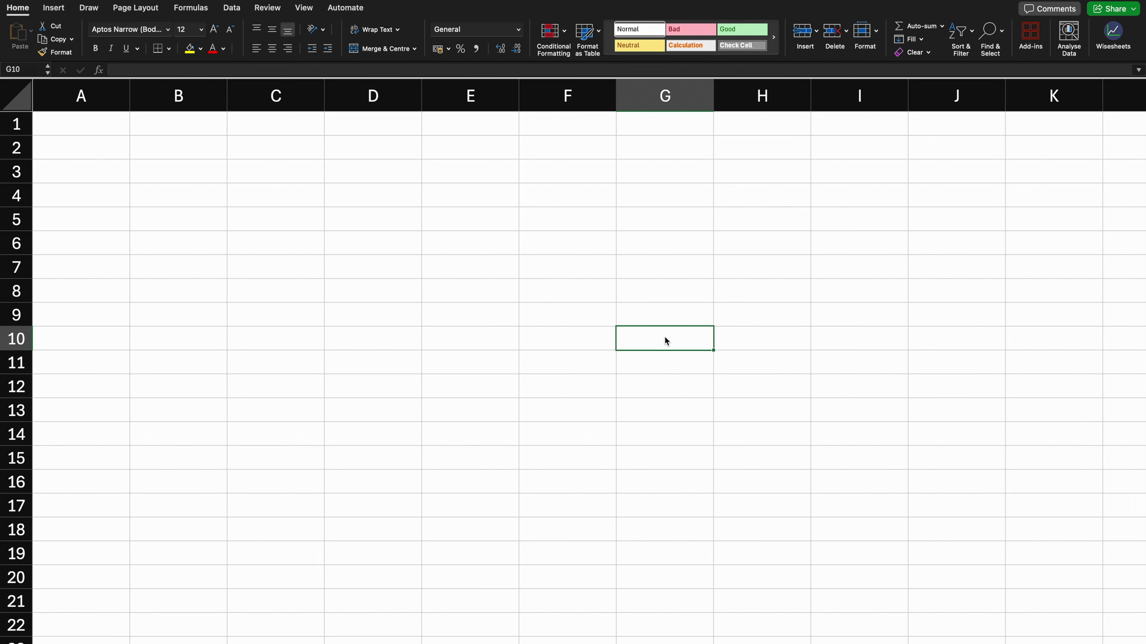
{"action": "left_click", "coordinate": [309, 283]}
{"action": "left_click", "coordinate": [269, 257]}
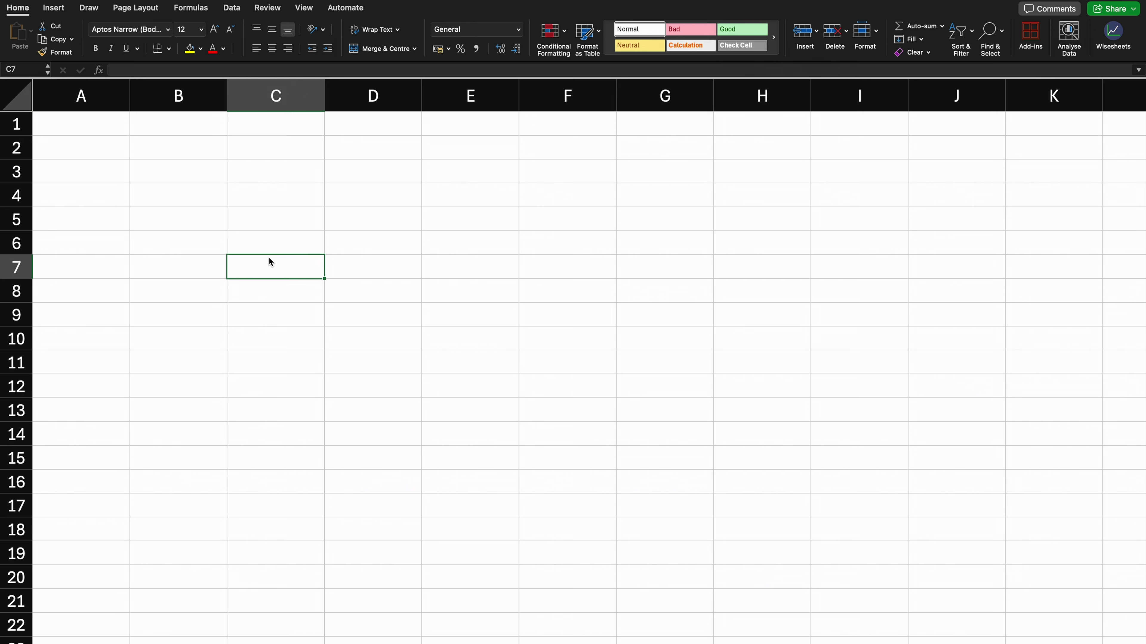
{"action": "left_click", "coordinate": [264, 211]}
{"action": "left_click", "coordinate": [62, 130]}
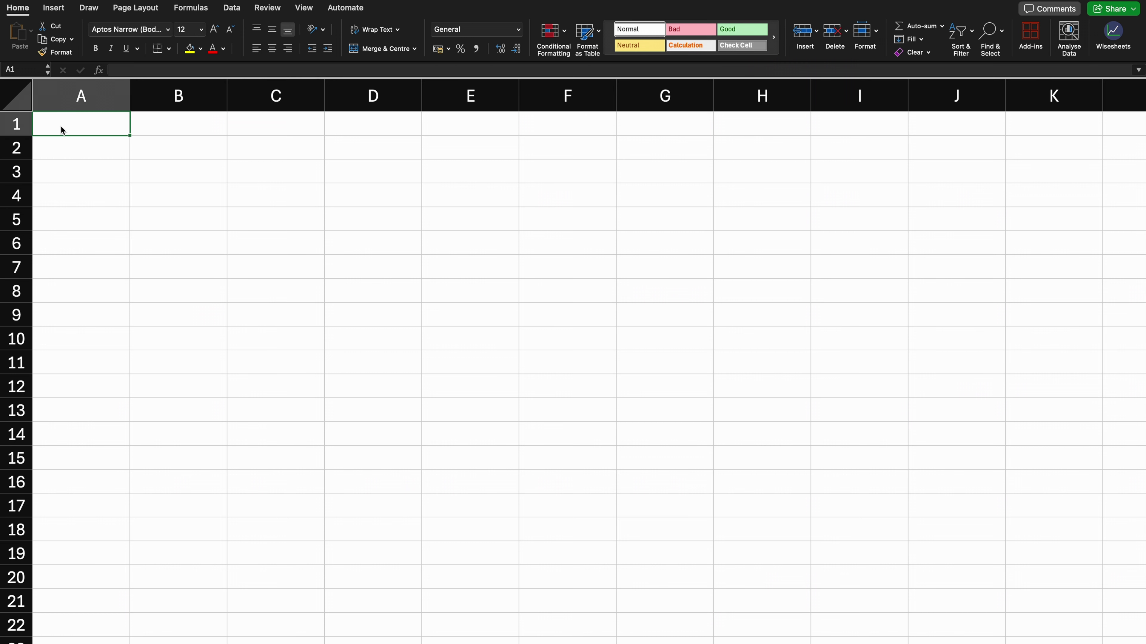
- Enter the numbers 1, 2, 3, 4 and 5 down column B in cells B1 to B5
{"action": "left_click", "coordinate": [126, 181]}
{"action": "key", "text": "Right"}
{"action": "key", "text": "Up"}
{"action": "key", "text": "Up"}
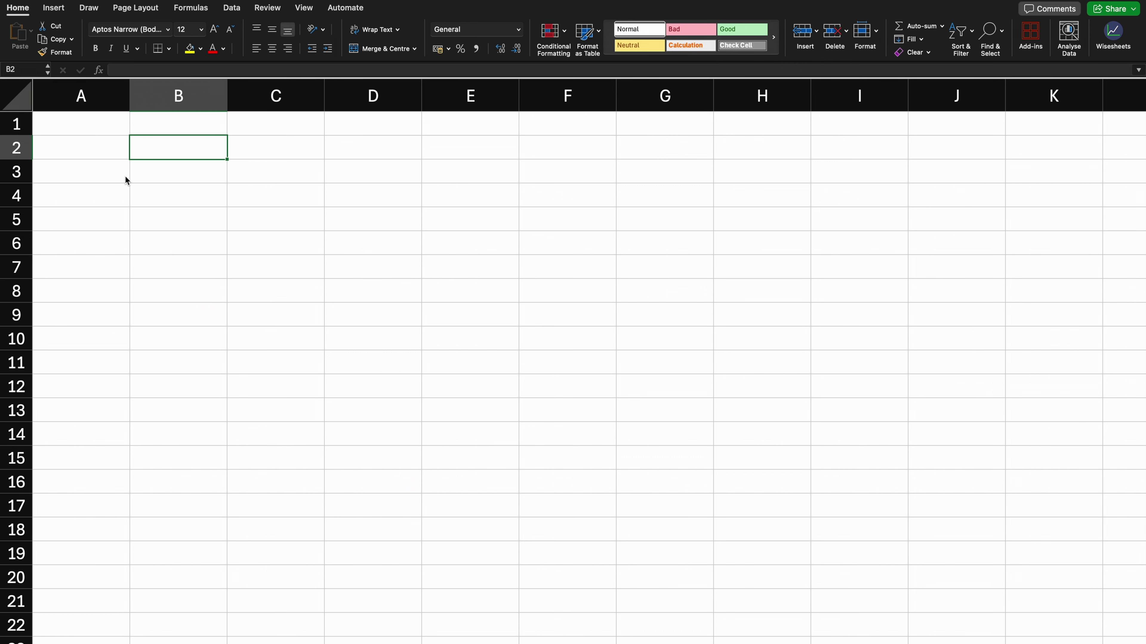
{"action": "type", "text": "1"}
{"action": "key", "text": "Return"}
{"action": "type", "text": "2"}
{"action": "key", "text": "Return"}
{"action": "type", "text": "3"}
{"action": "key", "text": "Return"}
{"action": "type", "text": "4"}
{"action": "key", "text": "Return"}
{"action": "type", "text": "5"}
{"action": "key", "text": "Return"}
- Enter the letters A, B, C, D and E down column C in cells C1 to C5
{"action": "key", "text": "Up"}
{"action": "key", "text": "Up"}
{"action": "key", "text": "Up"}
{"action": "key", "text": "Up"}
{"action": "key", "text": "Up"}
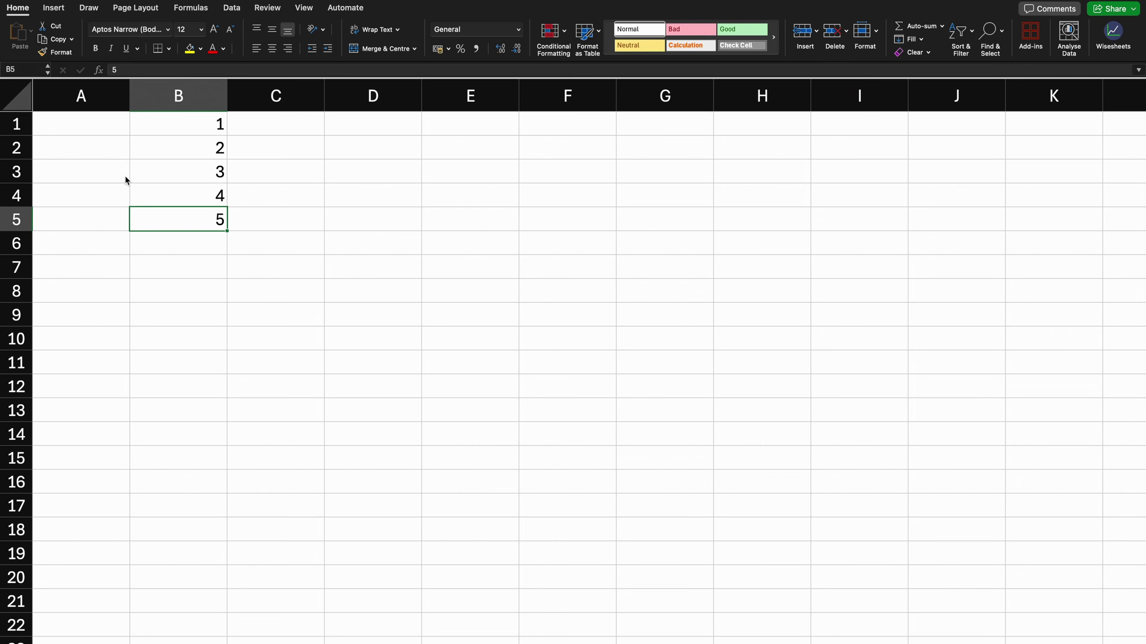
{"action": "key", "text": "Right"}
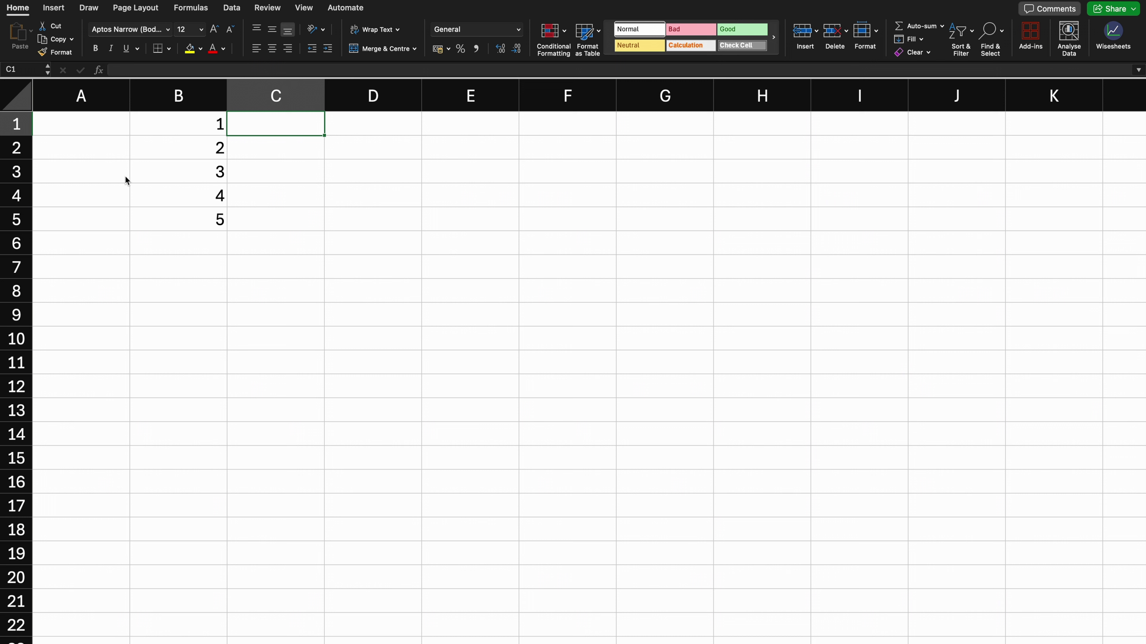
{"action": "type", "text": "A"}
{"action": "key", "text": "Return"}
{"action": "type", "text": "B"}
{"action": "key", "text": "Return"}
{"action": "type", "text": "C"}
{"action": "key", "text": "Return"}
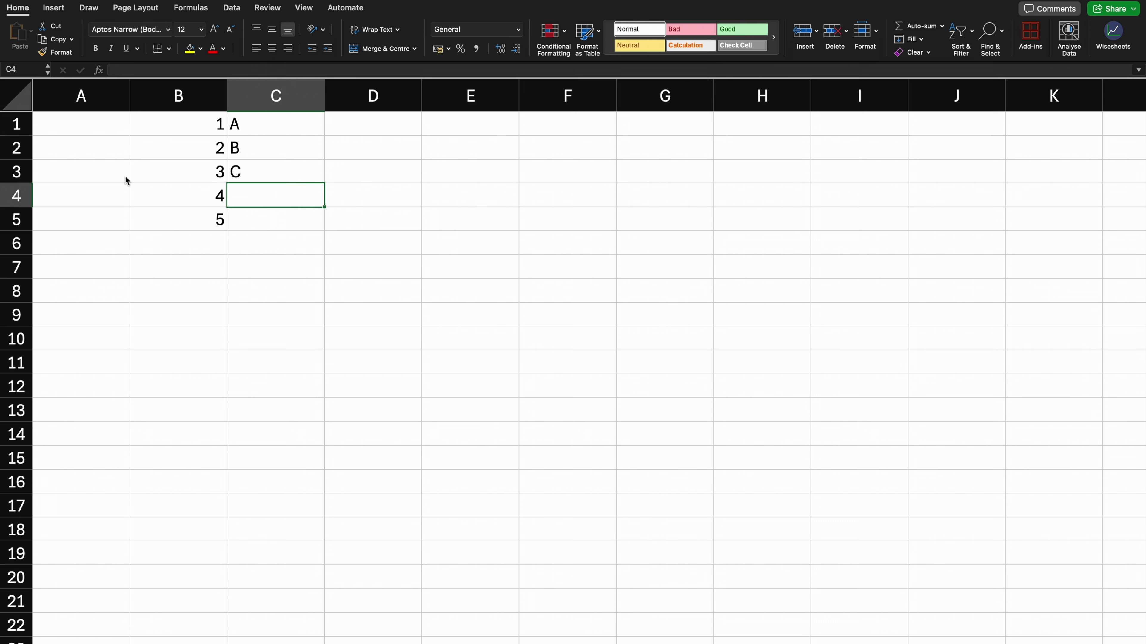
{"action": "type", "text": "D"}
{"action": "key", "text": "Return"}
{"action": "type", "text": "E"}
{"action": "key", "text": "Return"}
- Enter the words Cricket, Ball, Bat, Ground and Wicket down column D in cells D1 to D5
{"action": "key", "text": "Up"}
{"action": "key", "text": "Up"}
{"action": "key", "text": "Up"}
{"action": "key", "text": "Up"}
{"action": "key", "text": "Up"}
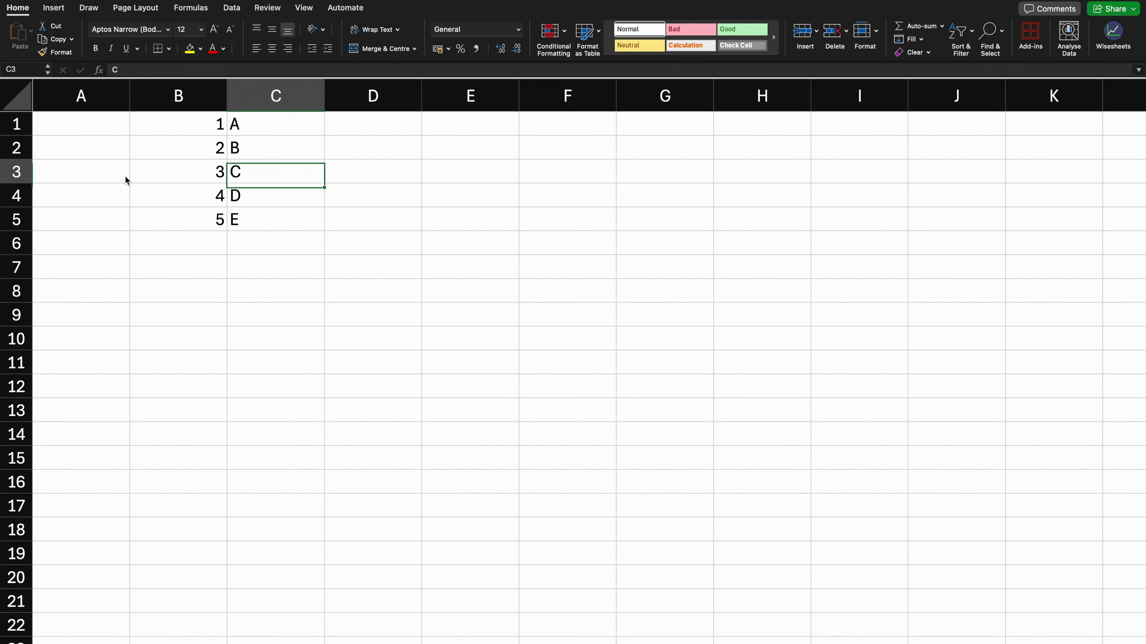
{"action": "key", "text": "Right"}
{"action": "type", "text": "Cricket"}
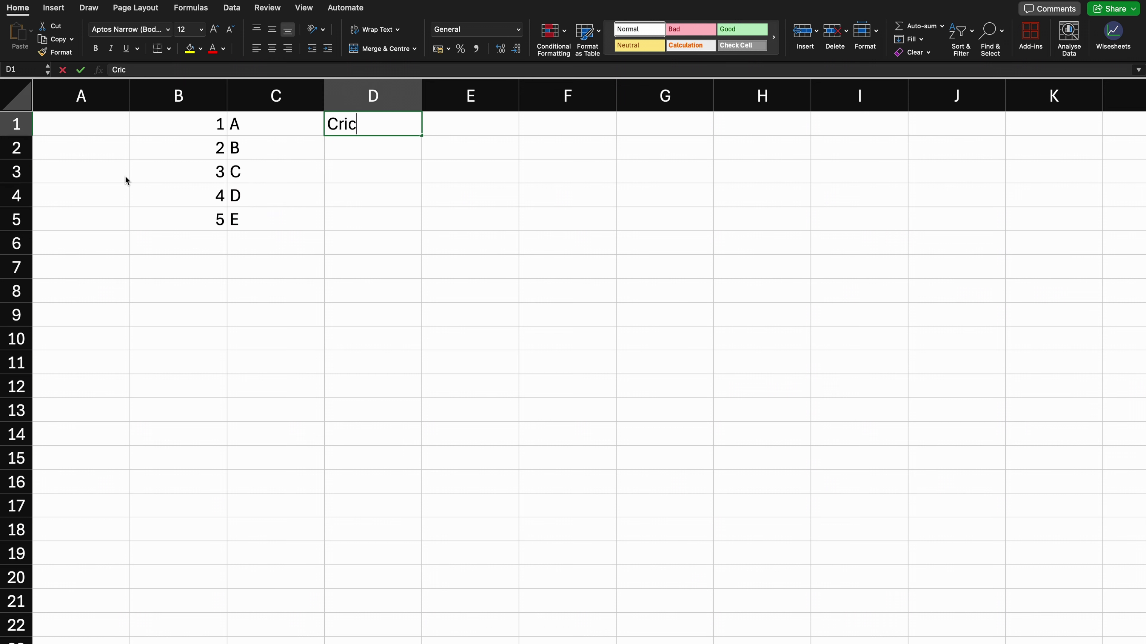
{"action": "key", "text": "Return"}
{"action": "type", "text": "Ball"}
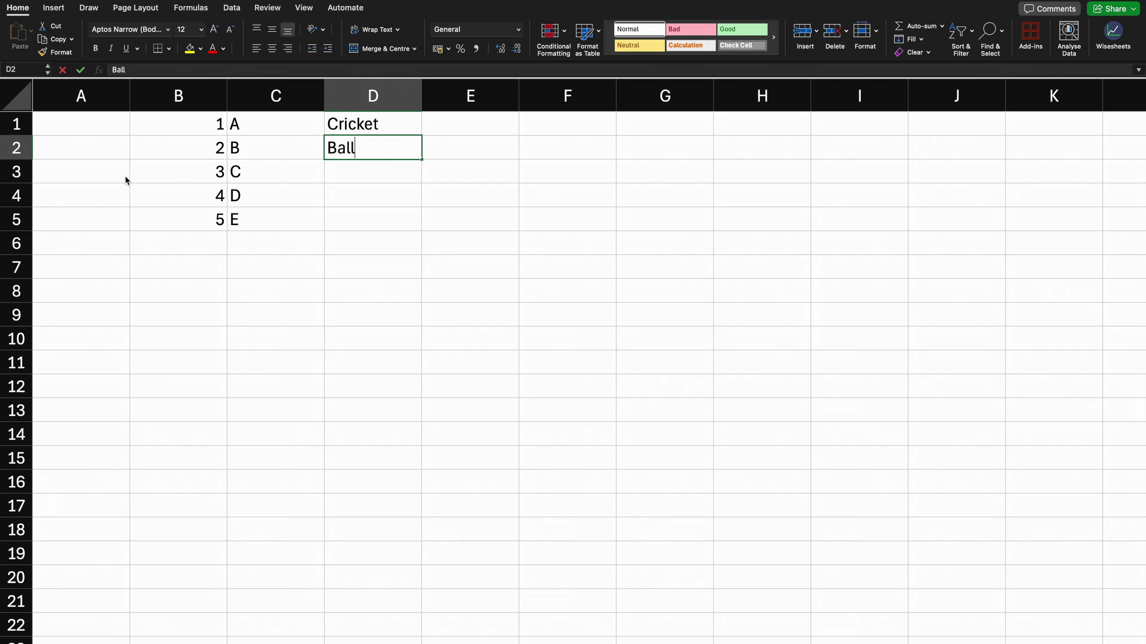
{"action": "key", "text": "Return"}
{"action": "type", "text": "Bat"}
{"action": "key", "text": "Return"}
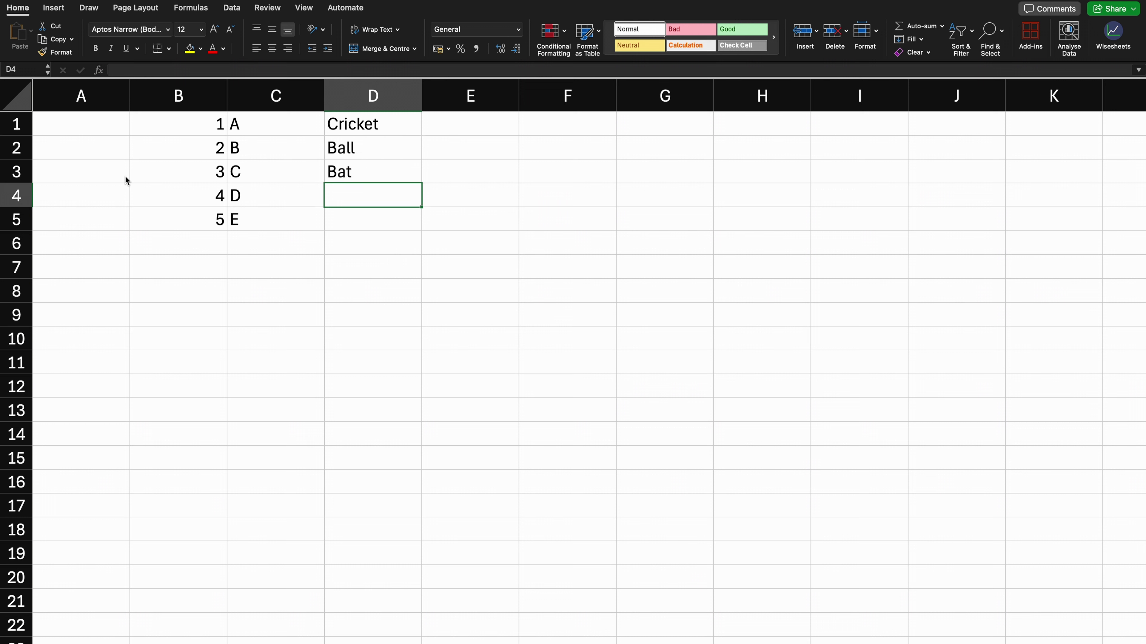
{"action": "type", "text": "Ground"}
{"action": "key", "text": "Return"}
{"action": "type", "text": "Wicket"}
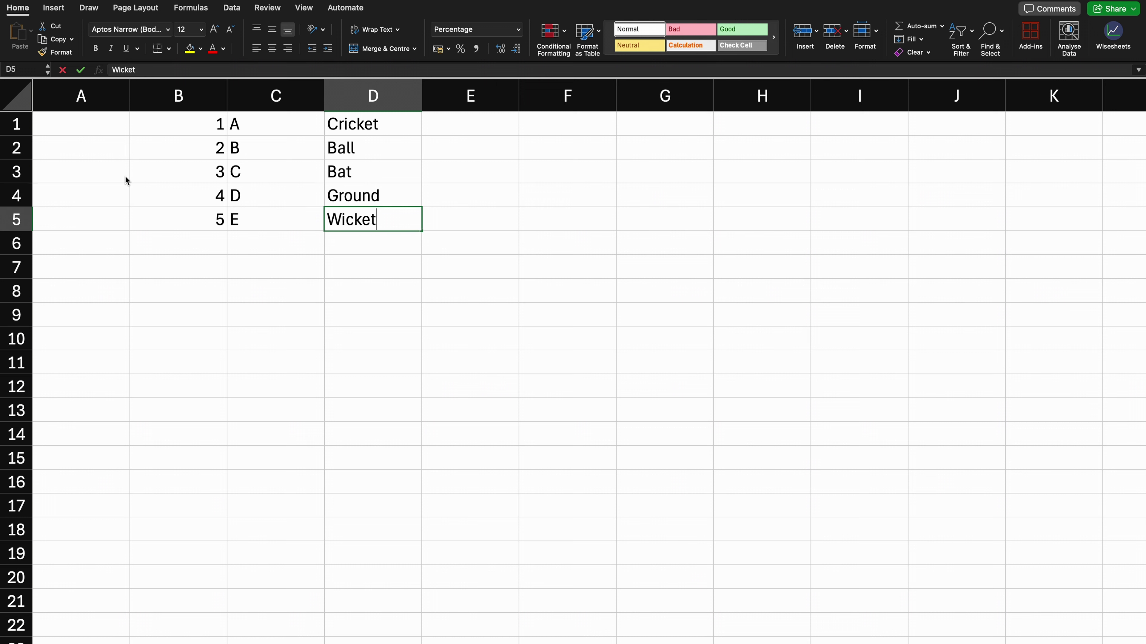
{"action": "key", "text": "Return"}
{"action": "key", "text": "Up"}
{"action": "key", "text": "Up"}
{"action": "key", "text": "Up"}
{"action": "key", "text": "Up"}
{"action": "key", "text": "Up"}
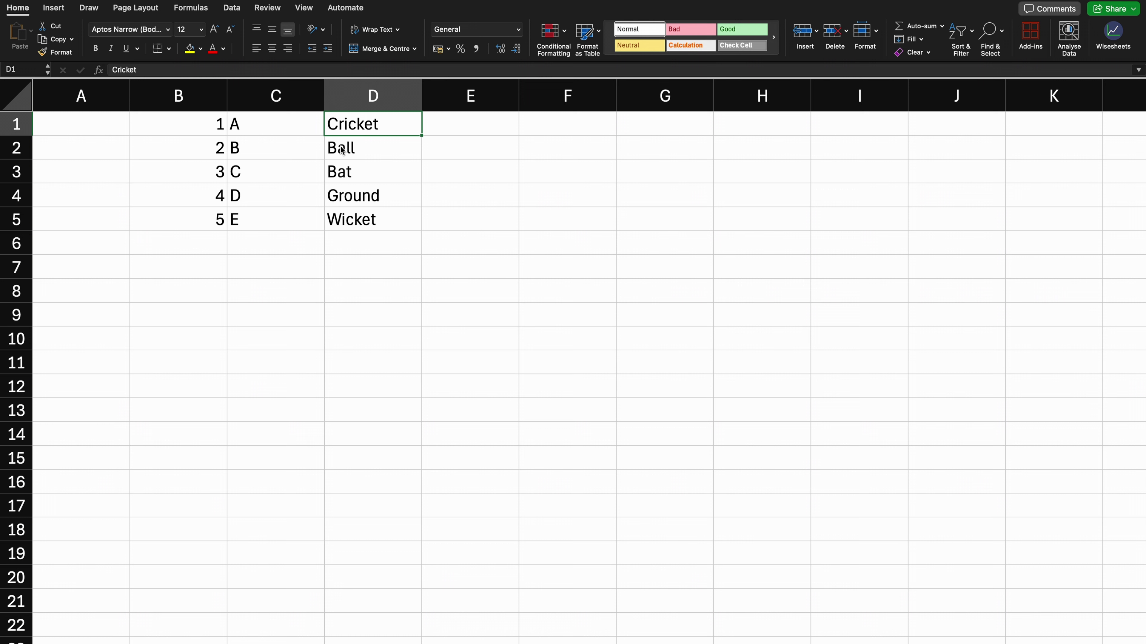
- Enter the practice text "kjjhhghfgfg" in cell F3 and clear that cell again
{"action": "left_click", "coordinate": [544, 176]}
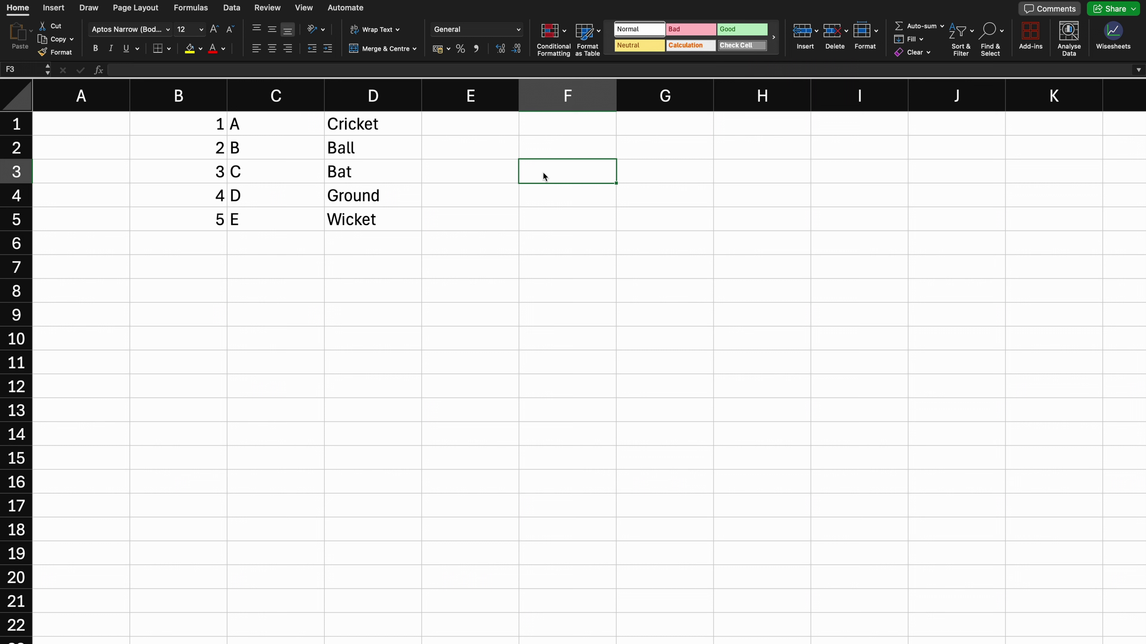
{"action": "type", "text": "kjjh"}
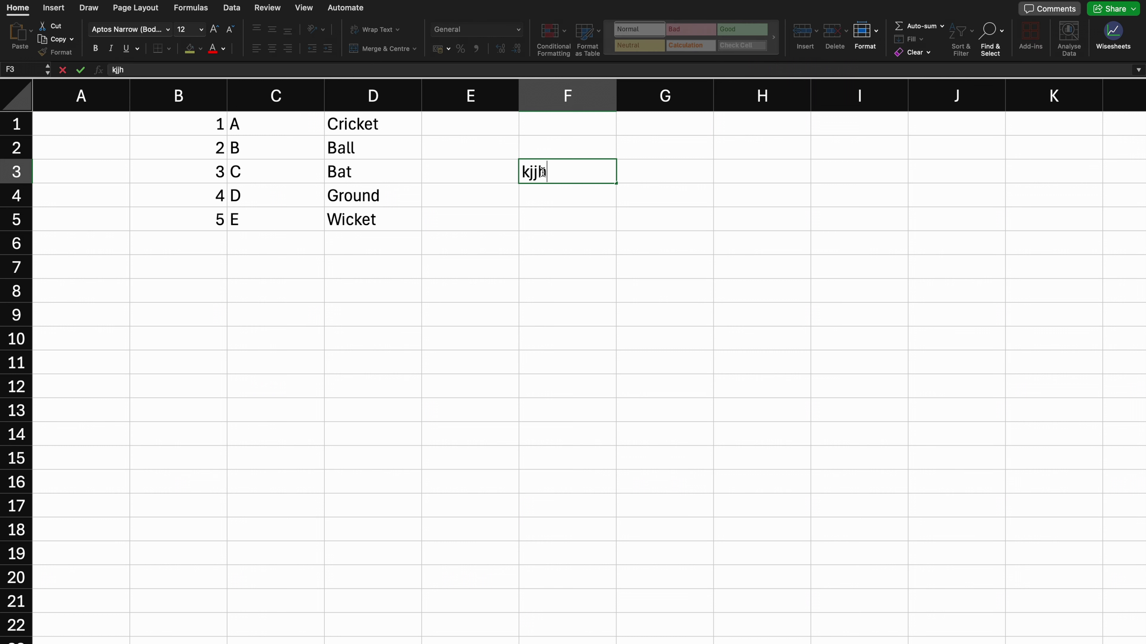
{"action": "type", "text": "hghfgfg"}
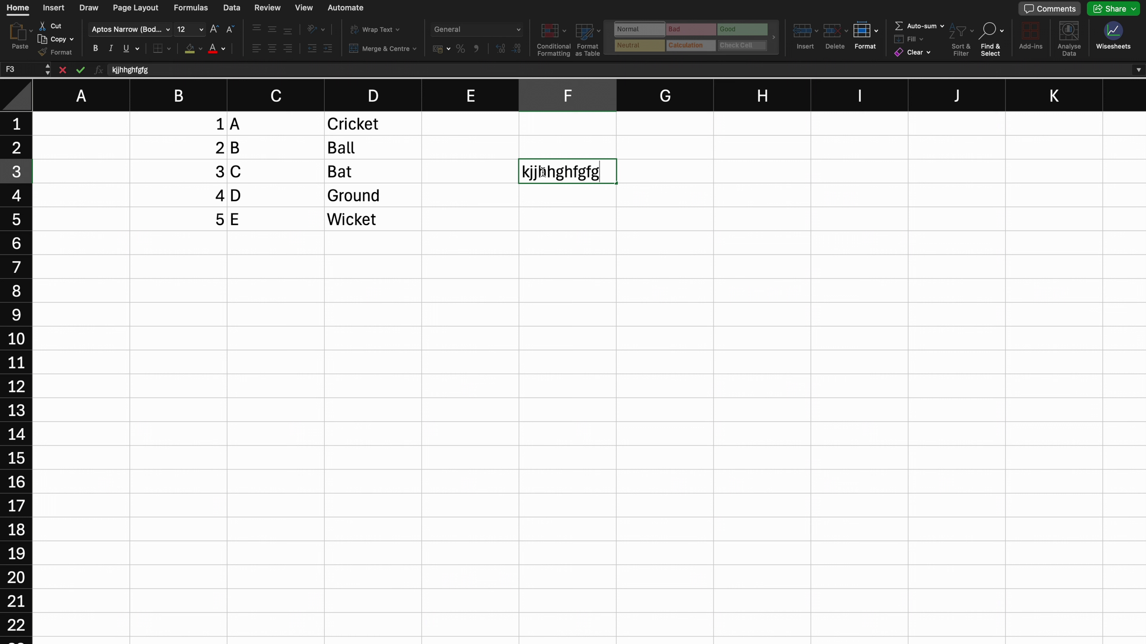
{"action": "key", "text": "Return"}
{"action": "left_click", "coordinate": [542, 172]}
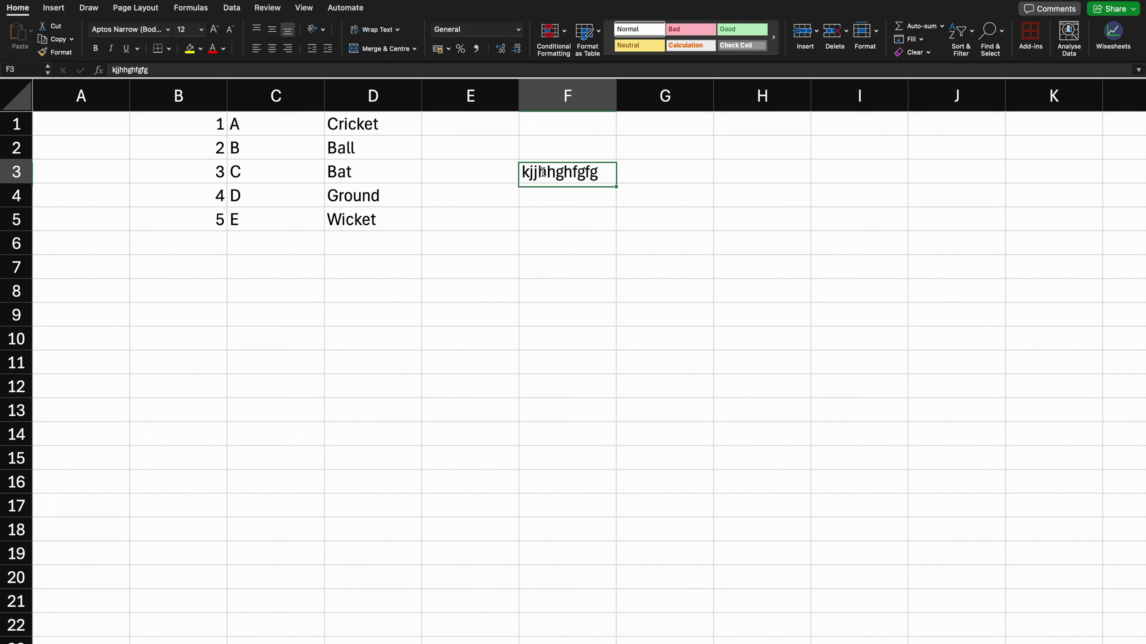
{"action": "key", "text": "Return"}
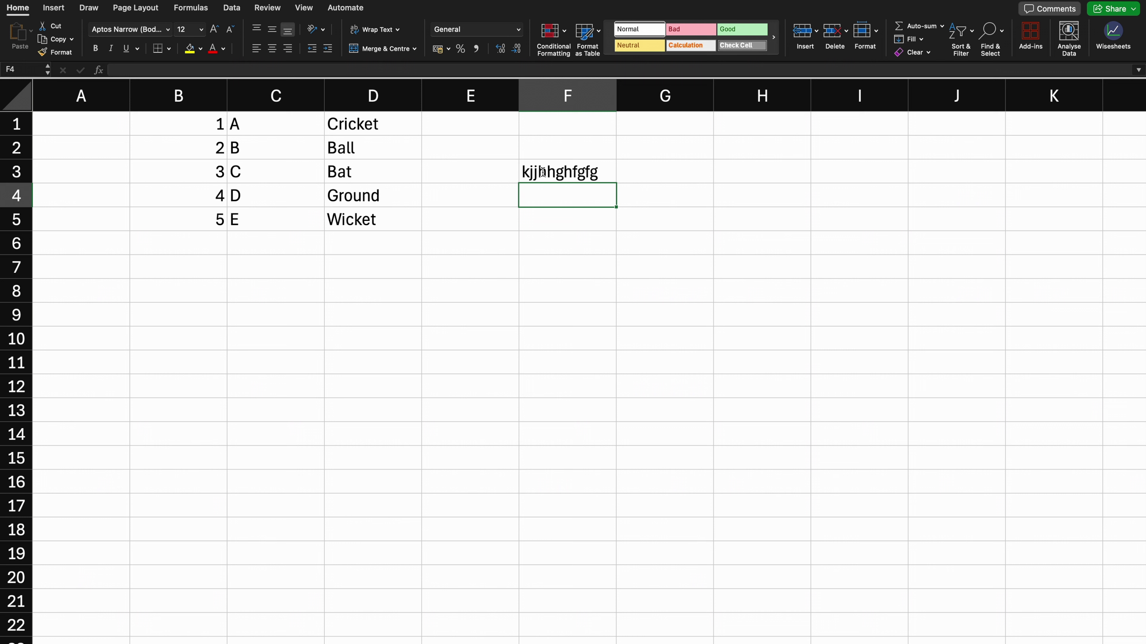
{"action": "left_click", "coordinate": [542, 171]}
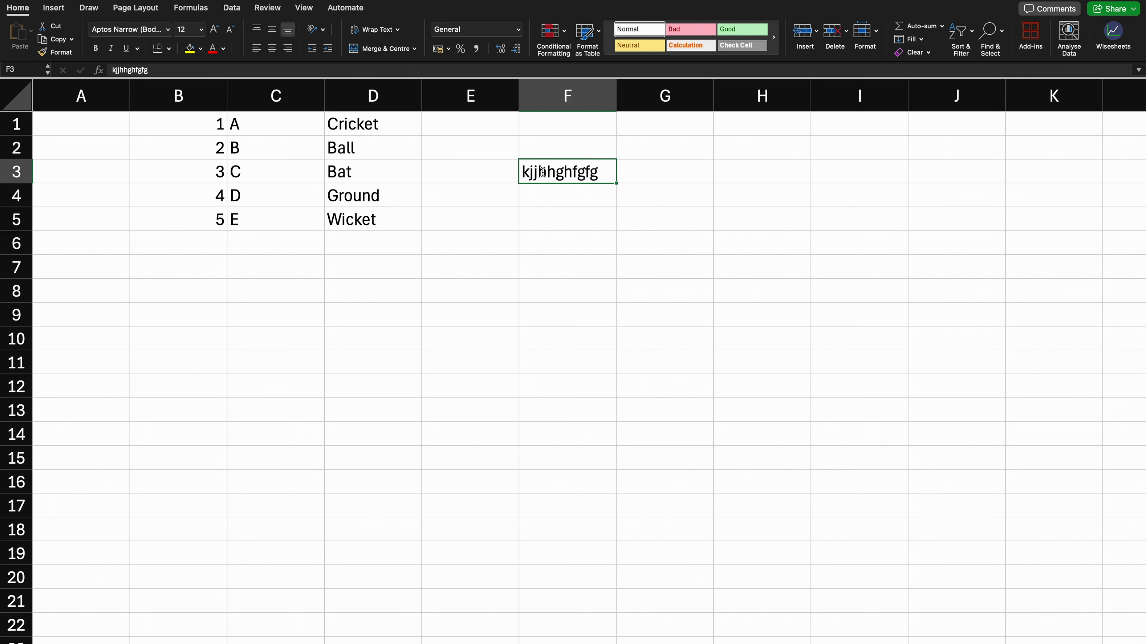
{"action": "key", "text": "Delete"}
- Move the active cell in all directions through the filled range to examine cell navigation, ending on cell D1
{"action": "key", "text": "Left"}
{"action": "key", "text": "Left"}
{"action": "key", "text": "Left"}
{"action": "key", "text": "Left"}
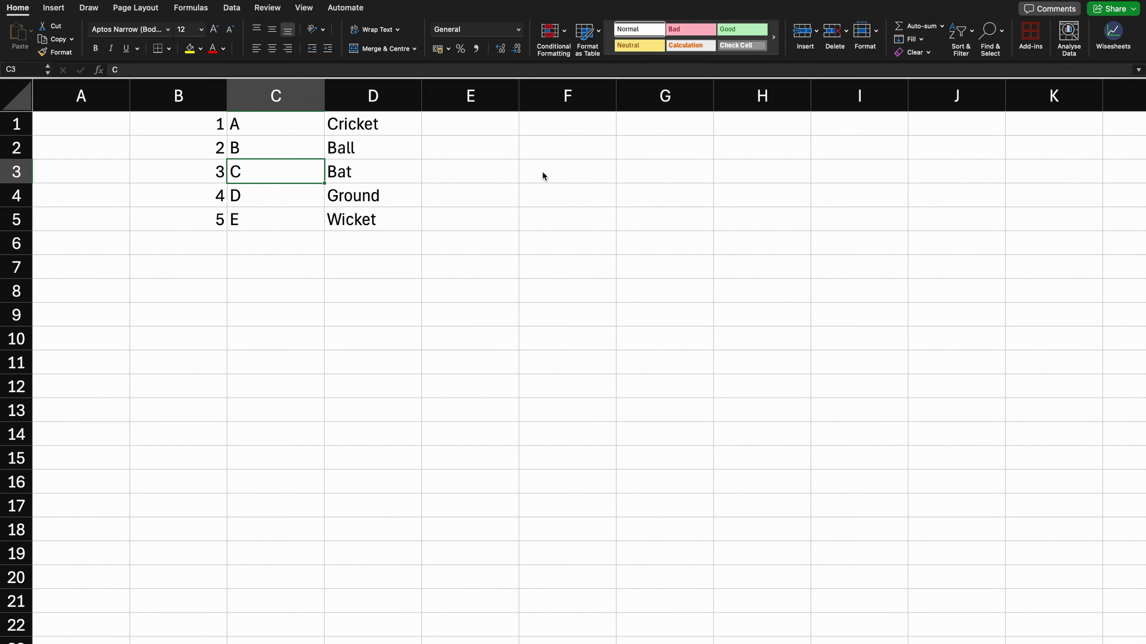
{"action": "key", "text": "Up"}
{"action": "key", "text": "Up"}
{"action": "key", "text": "Down"}
{"action": "key", "text": "Down"}
{"action": "key", "text": "Up"}
{"action": "key", "text": "Up"}
{"action": "key", "text": "Down"}
{"action": "key", "text": "Up"}
{"action": "key", "text": "Right"}
{"action": "key", "text": "Left"}
{"action": "key", "text": "Right"}
{"action": "key", "text": "Right"}
{"action": "key", "text": "Right"}
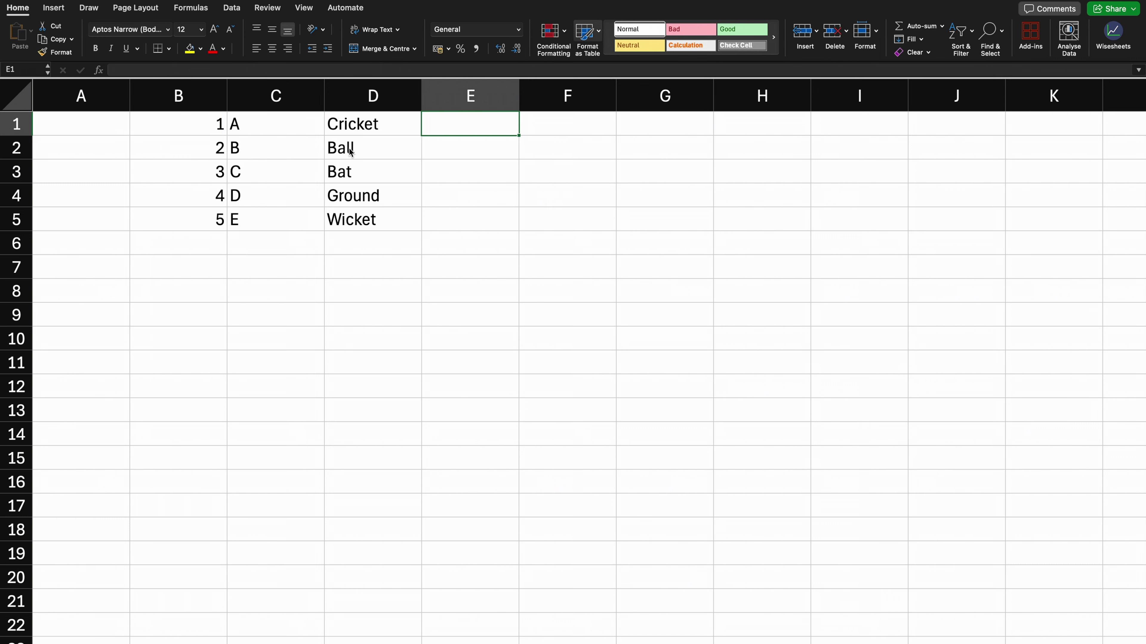
{"action": "key", "text": "Left"}
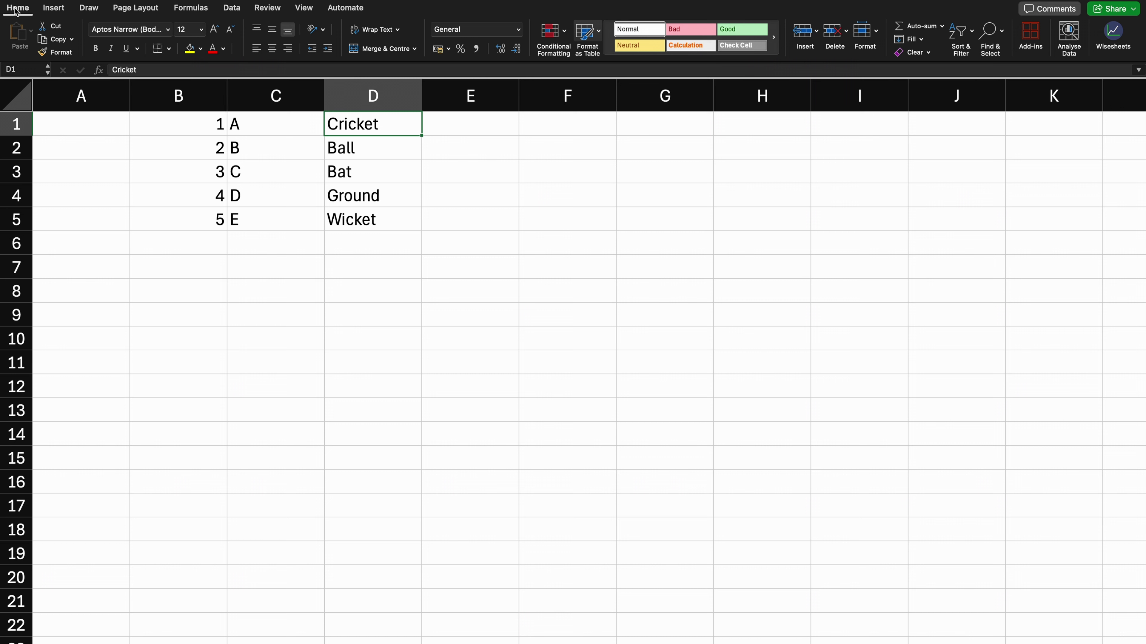
- Examine the command groups for inserting, drawing, page layout, formulas and data, ending on the Home commands
{"action": "left_click", "coordinate": [50, 9]}
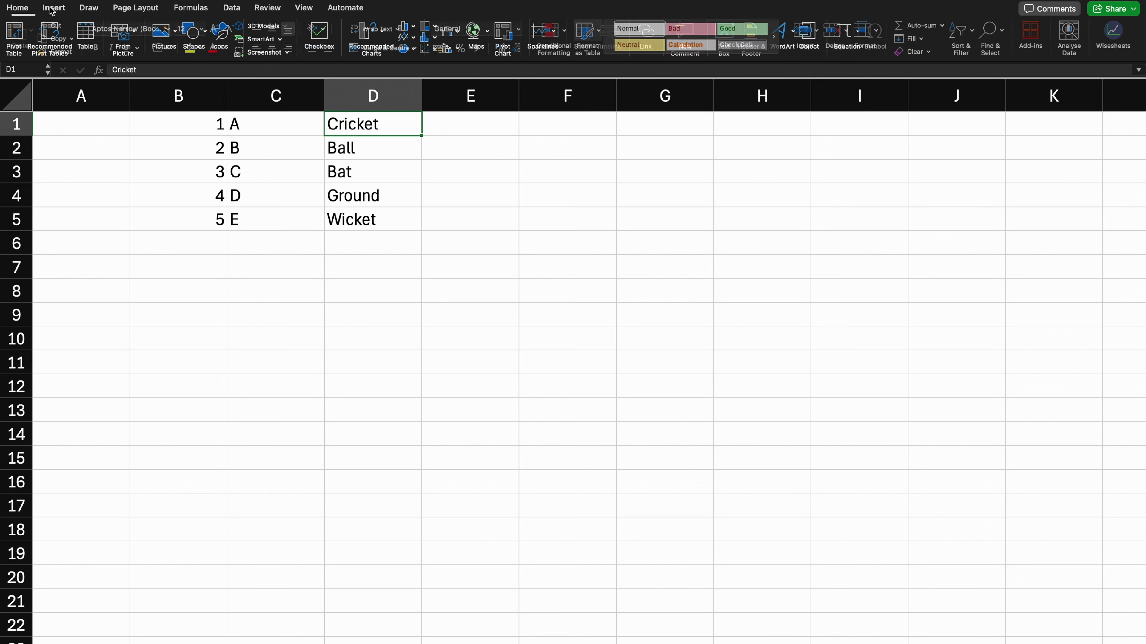
{"action": "left_click", "coordinate": [88, 8]}
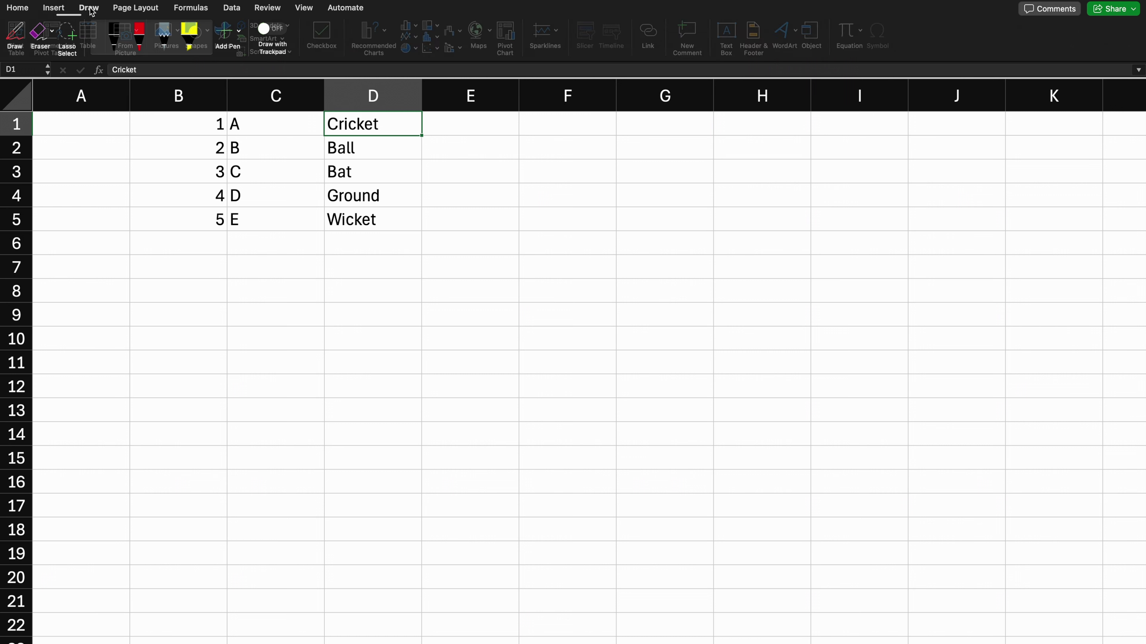
{"action": "left_click", "coordinate": [136, 9]}
{"action": "left_click", "coordinate": [190, 8]}
{"action": "left_click", "coordinate": [232, 9]}
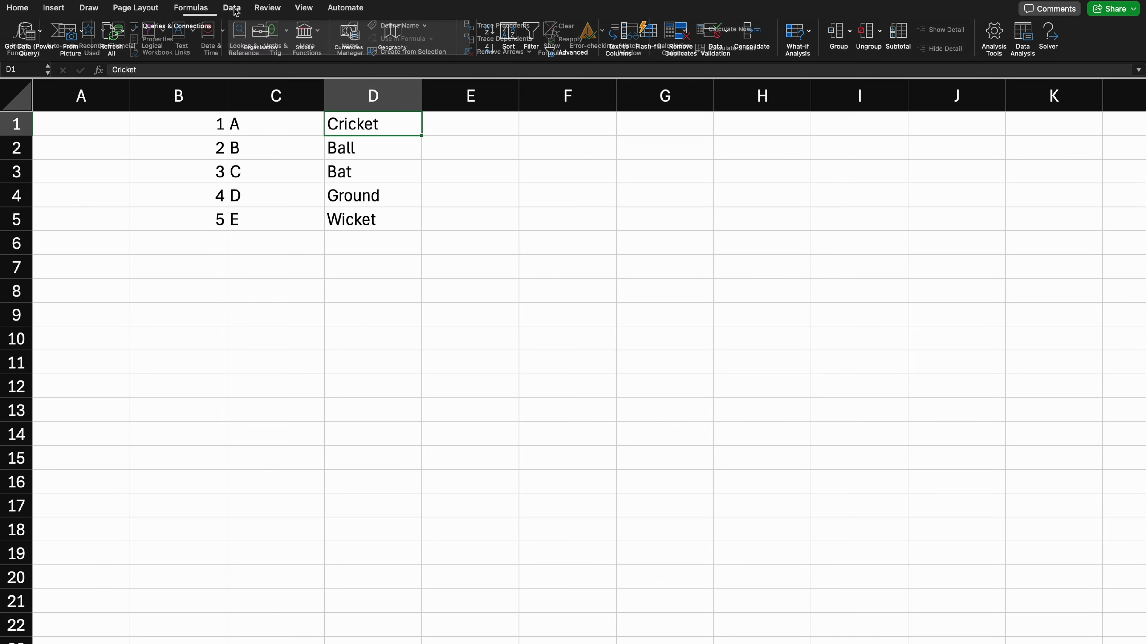
{"action": "left_click", "coordinate": [24, 9]}
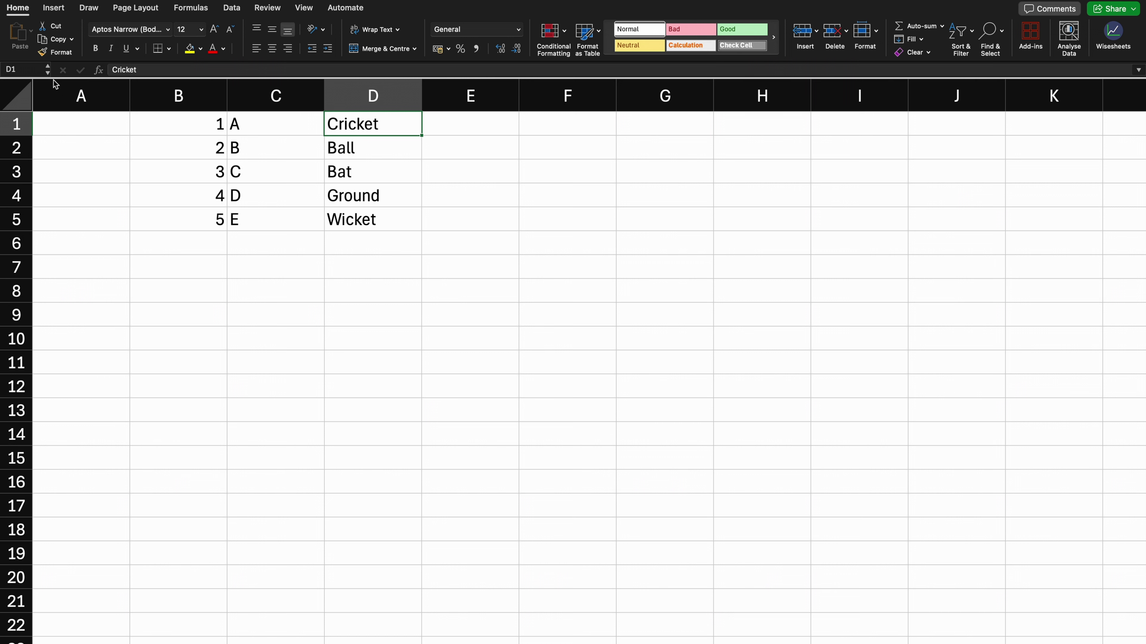
{"action": "left_click", "coordinate": [54, 10]}
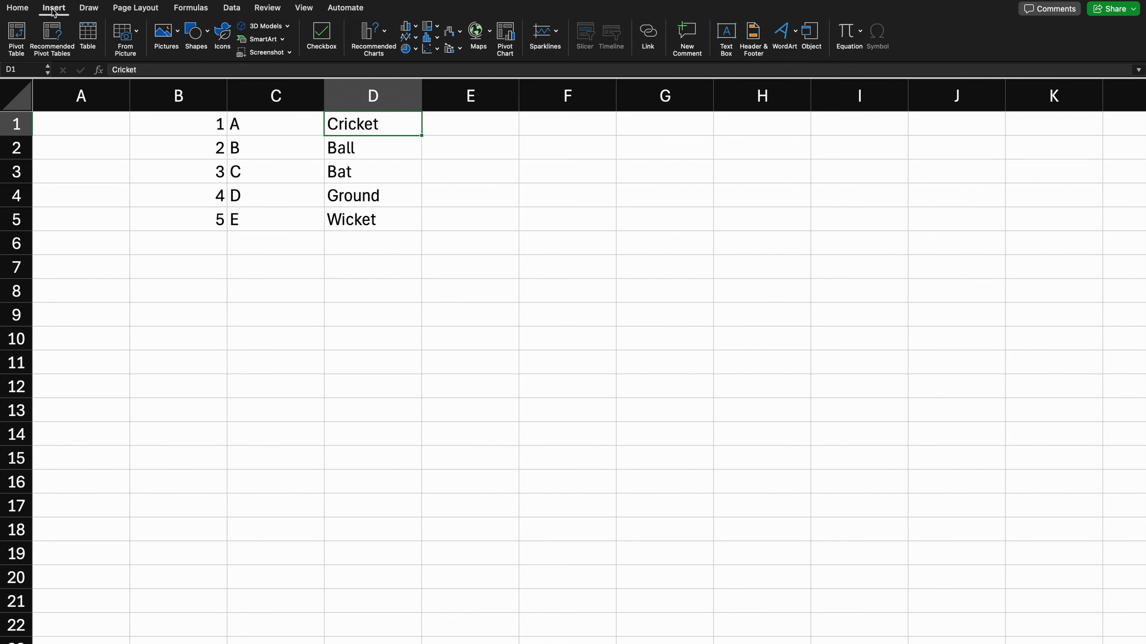
{"action": "left_click", "coordinate": [92, 9]}
{"action": "left_click", "coordinate": [136, 8]}
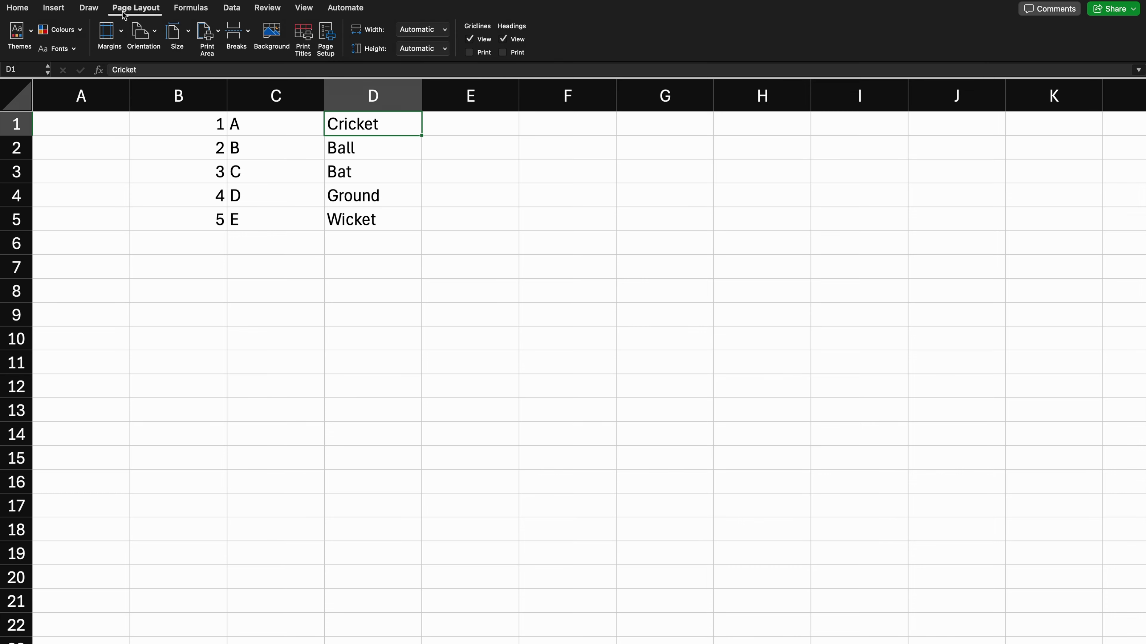
{"action": "left_click", "coordinate": [191, 8]}
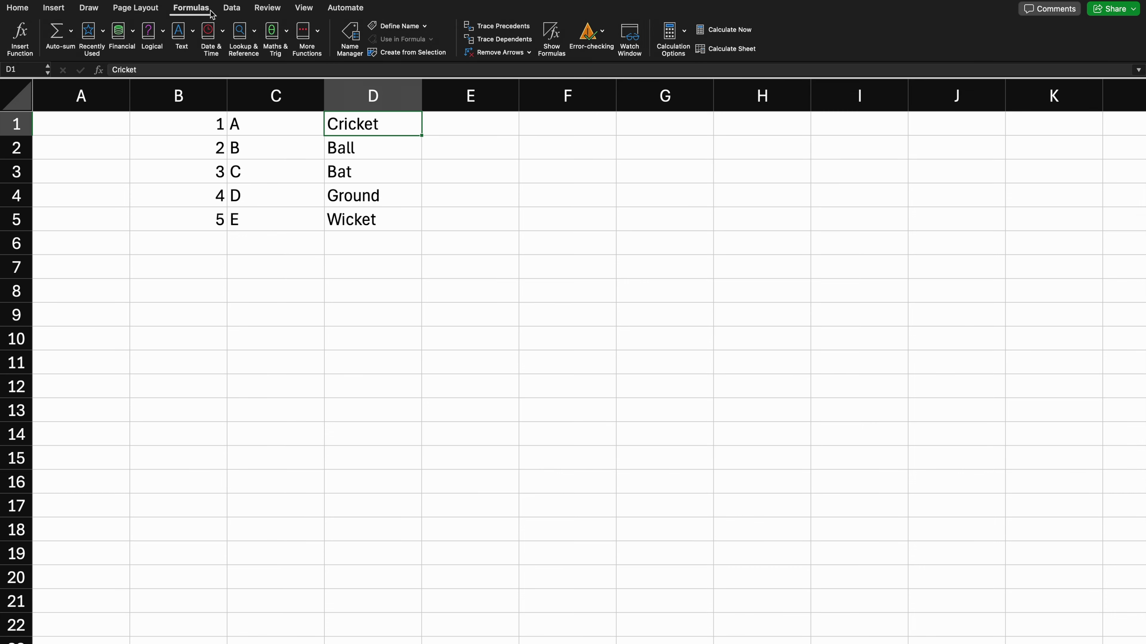
{"action": "left_click", "coordinate": [231, 8]}
{"action": "left_click", "coordinate": [22, 10]}
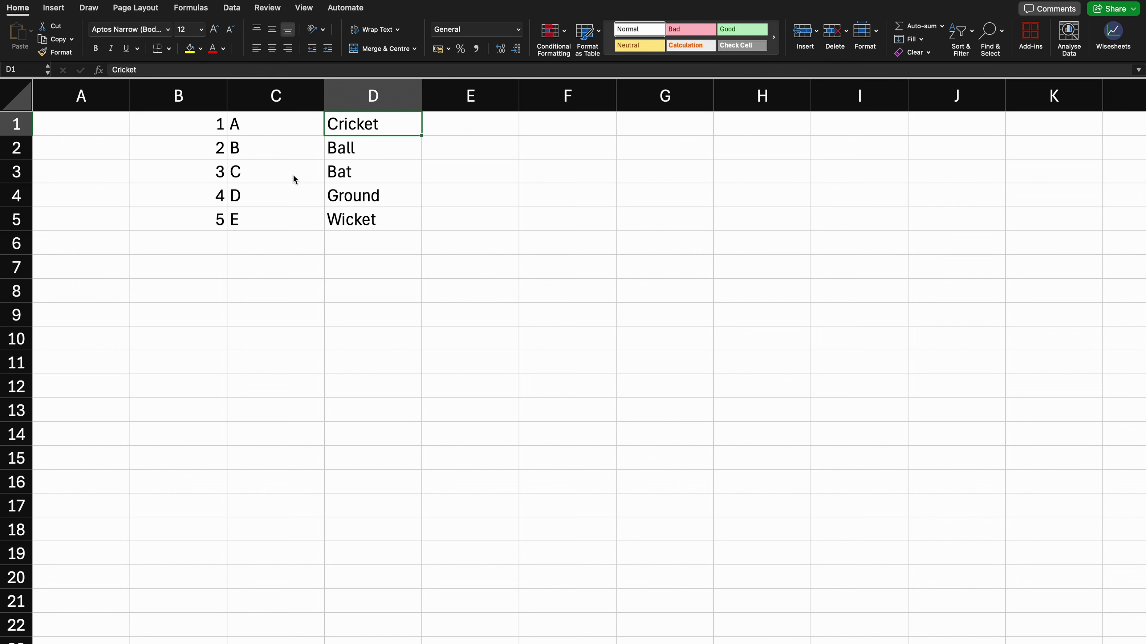
- Examine every command group in detail from Insert through Review, View and Automate, returning to the Home commands
{"action": "left_click", "coordinate": [56, 11]}
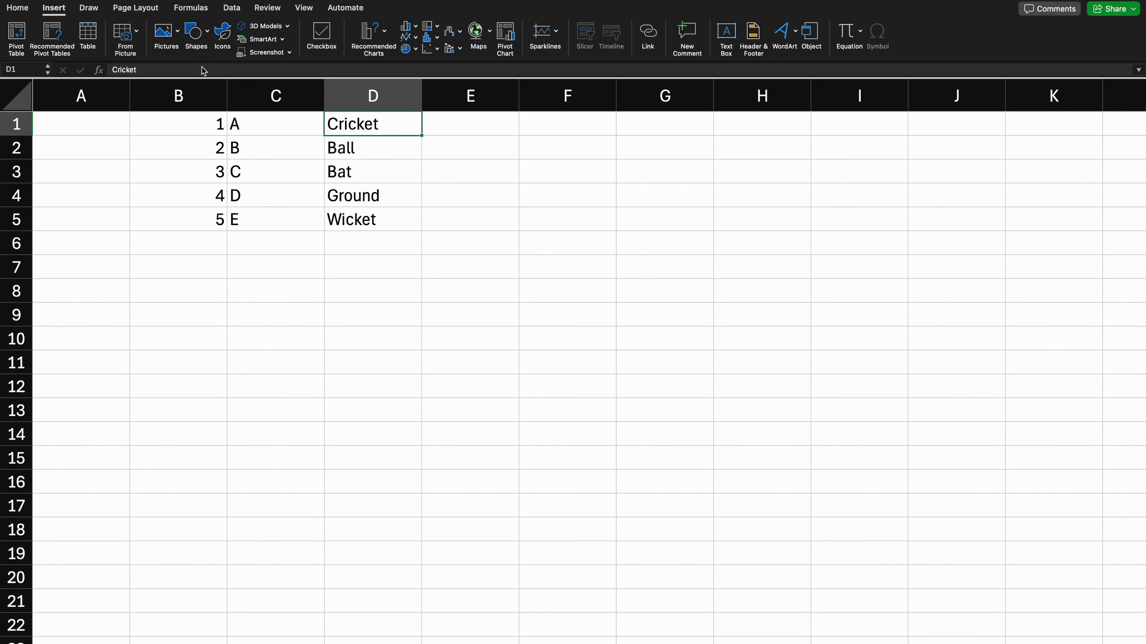
{"action": "left_click", "coordinate": [207, 37]}
{"action": "left_click", "coordinate": [207, 37]}
{"action": "left_click", "coordinate": [89, 8]}
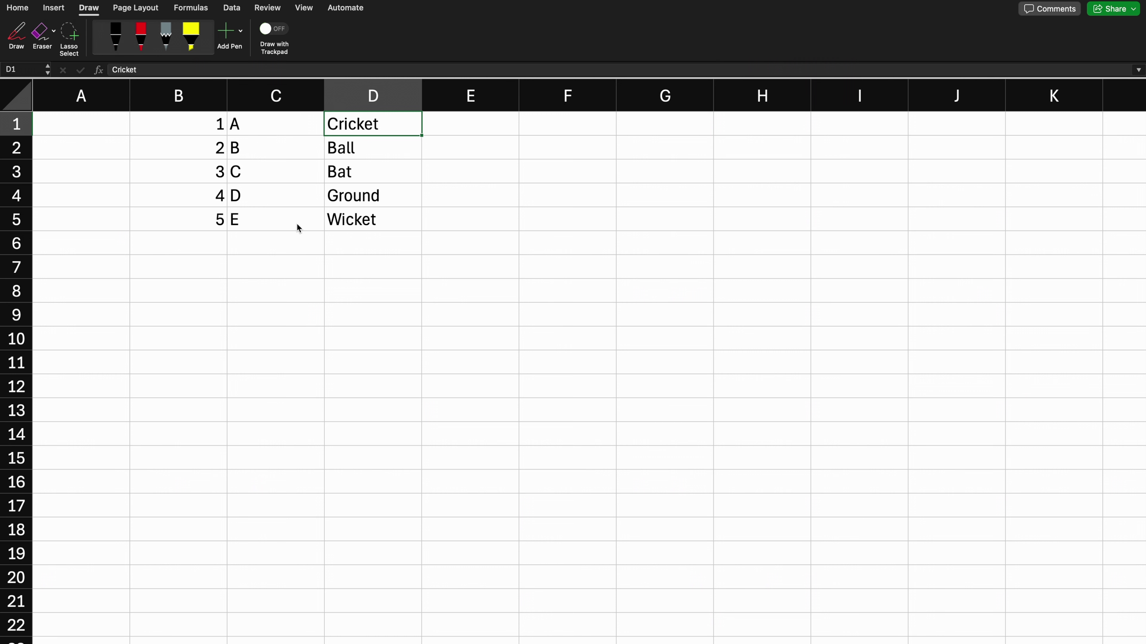
{"action": "left_click", "coordinate": [135, 9]}
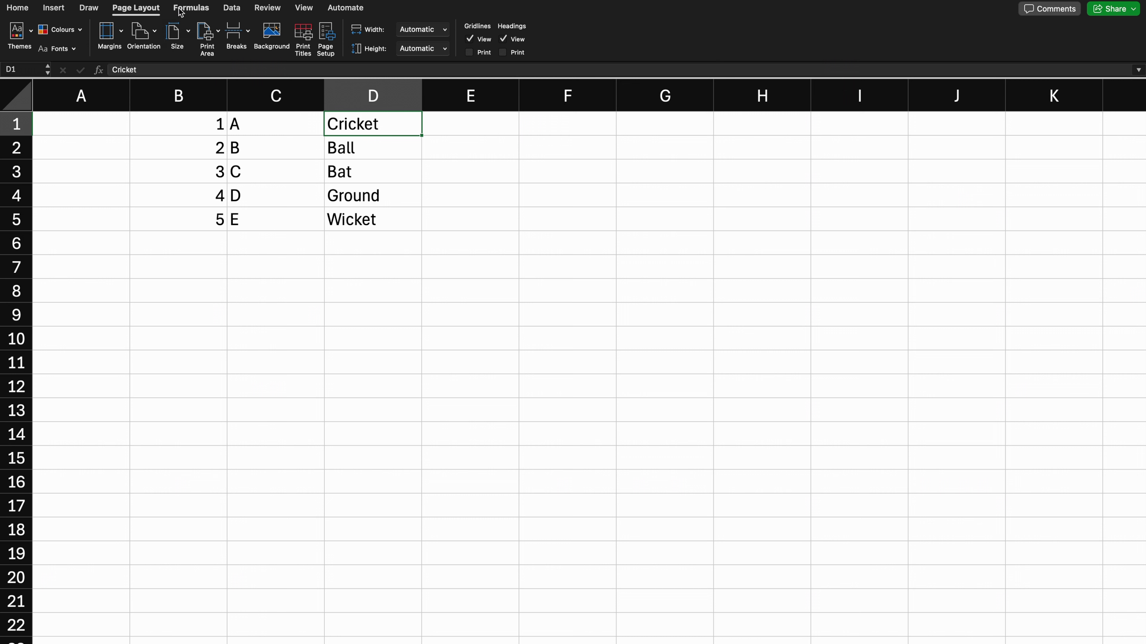
{"action": "left_click", "coordinate": [190, 8]}
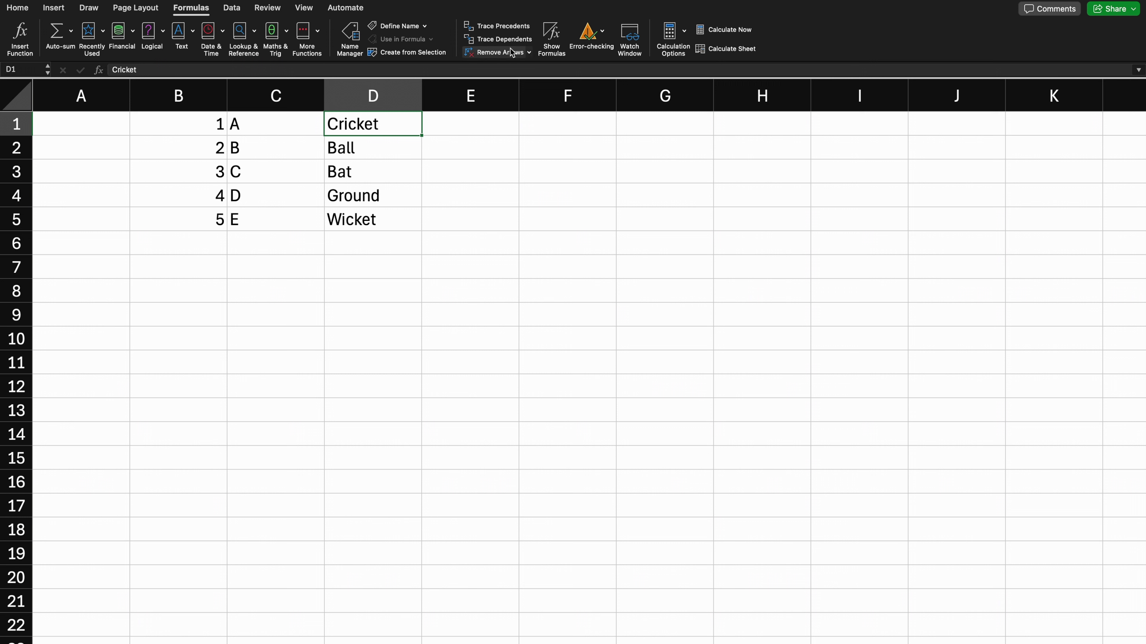
{"action": "left_click", "coordinate": [232, 9]}
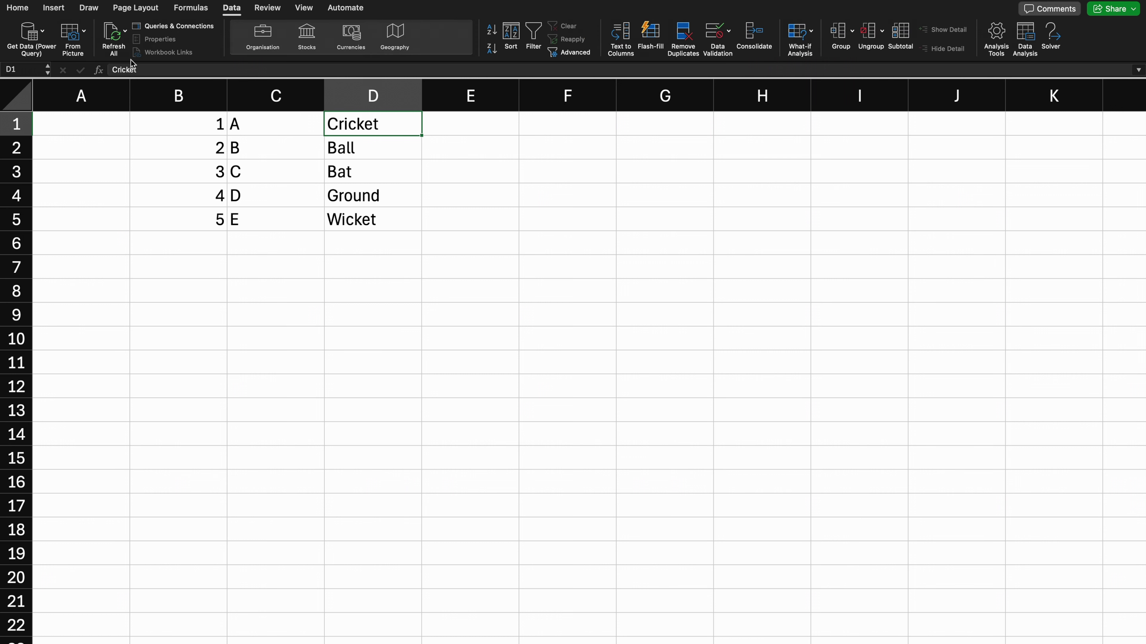
{"action": "left_click", "coordinate": [45, 33]}
{"action": "left_click", "coordinate": [50, 34]}
{"action": "left_click", "coordinate": [49, 34]}
{"action": "left_click", "coordinate": [50, 34]}
{"action": "left_click", "coordinate": [267, 11]}
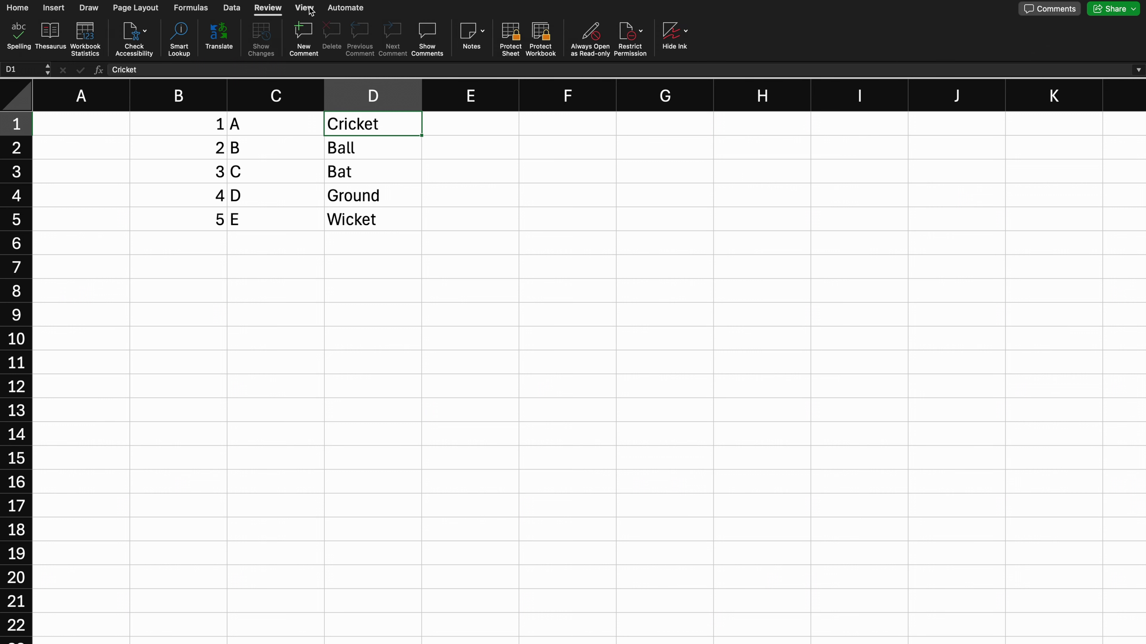
{"action": "left_click", "coordinate": [304, 8]}
{"action": "left_click", "coordinate": [346, 8]}
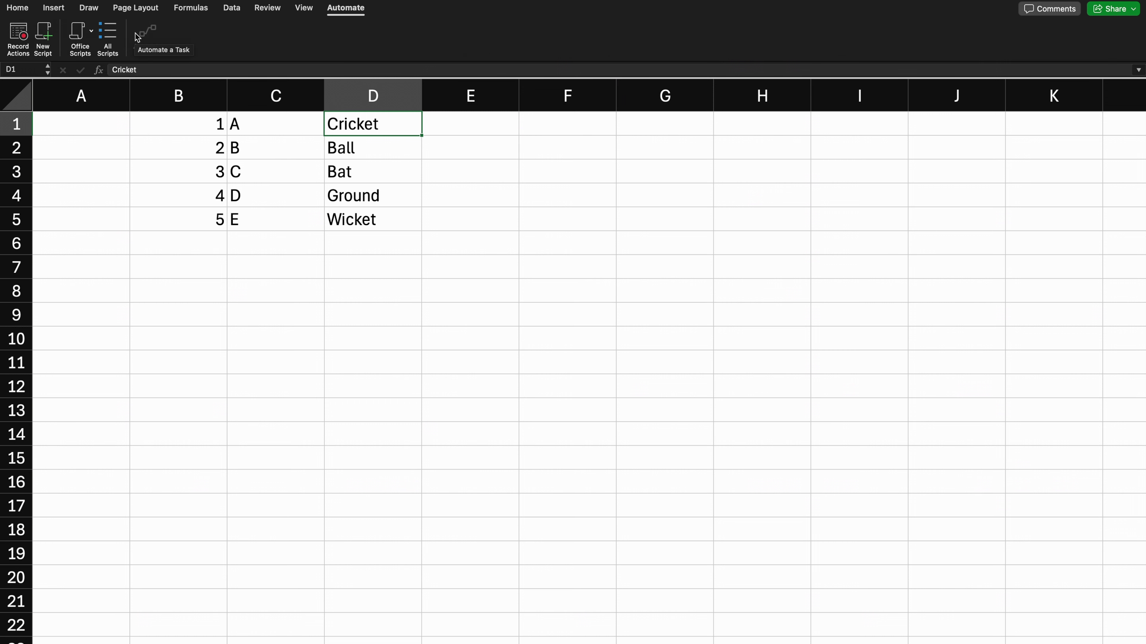
{"action": "left_click", "coordinate": [17, 8]}
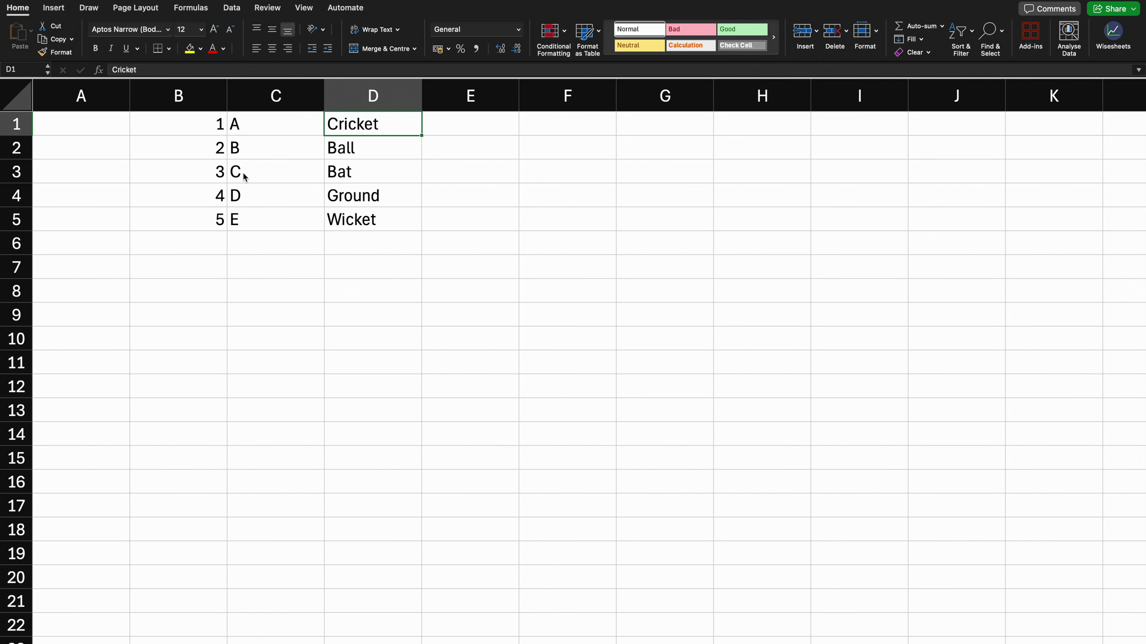
- Copy the number in cell B1 and paste it into cell B8
{"action": "left_click", "coordinate": [192, 122]}
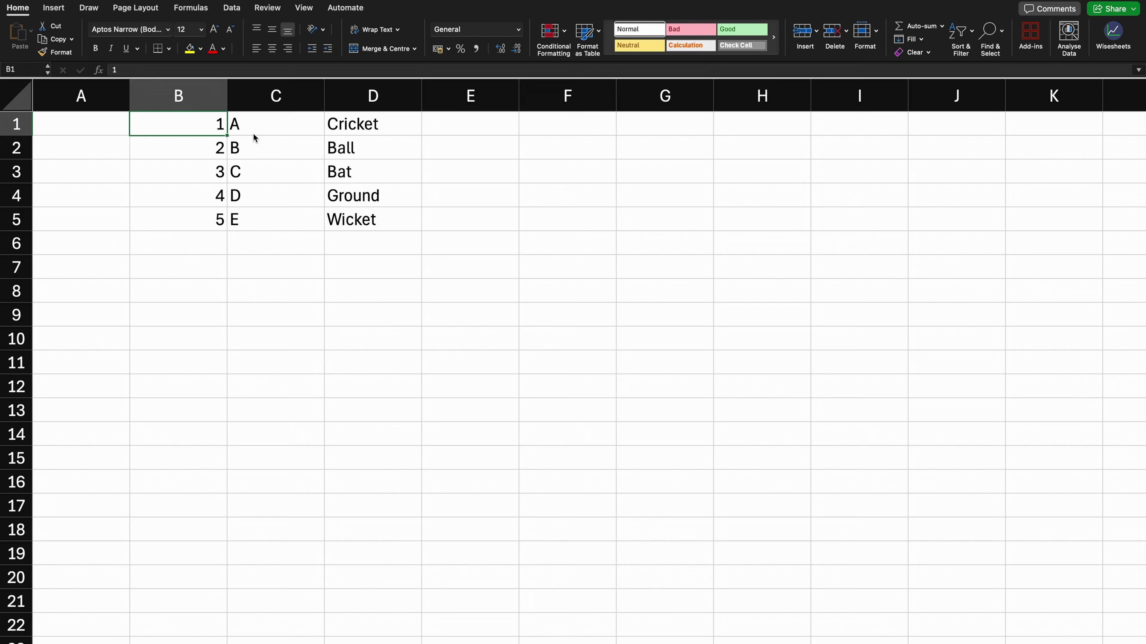
{"action": "left_click", "coordinate": [58, 44]}
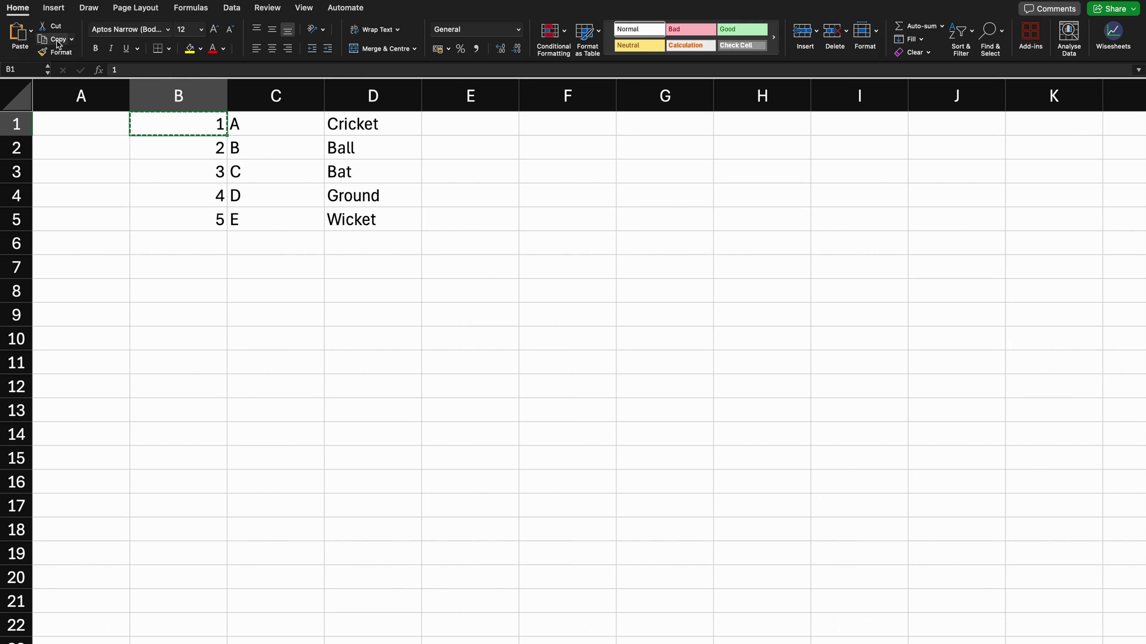
{"action": "left_click", "coordinate": [188, 286]}
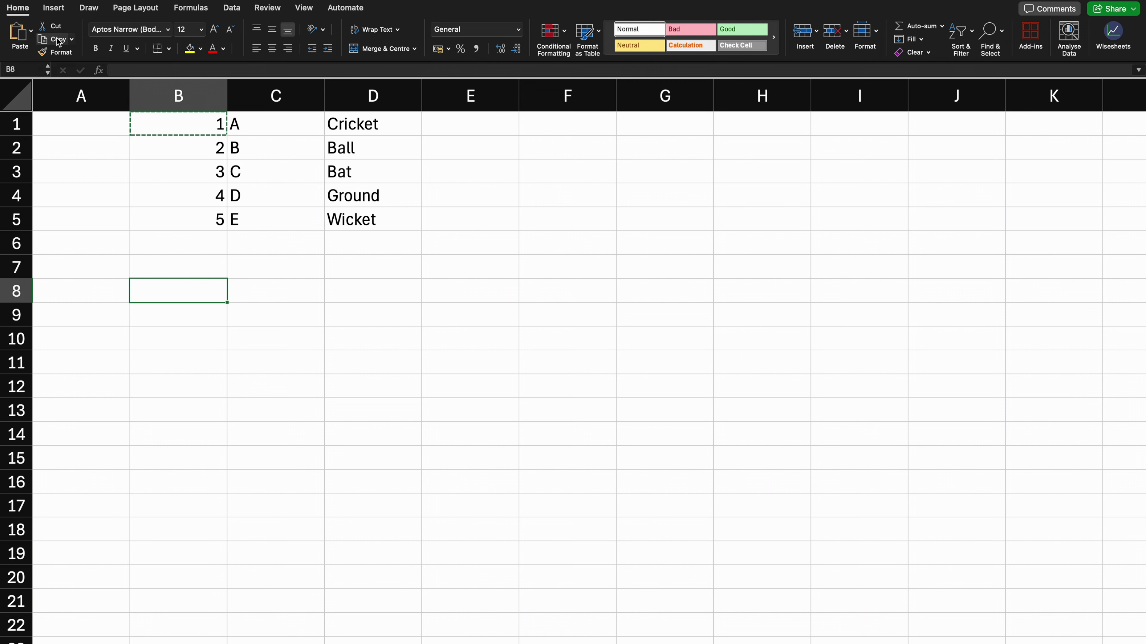
{"action": "left_click", "coordinate": [18, 36]}
- Copy the number in cell B2 and paste it into cell C8
{"action": "left_click", "coordinate": [191, 150]}
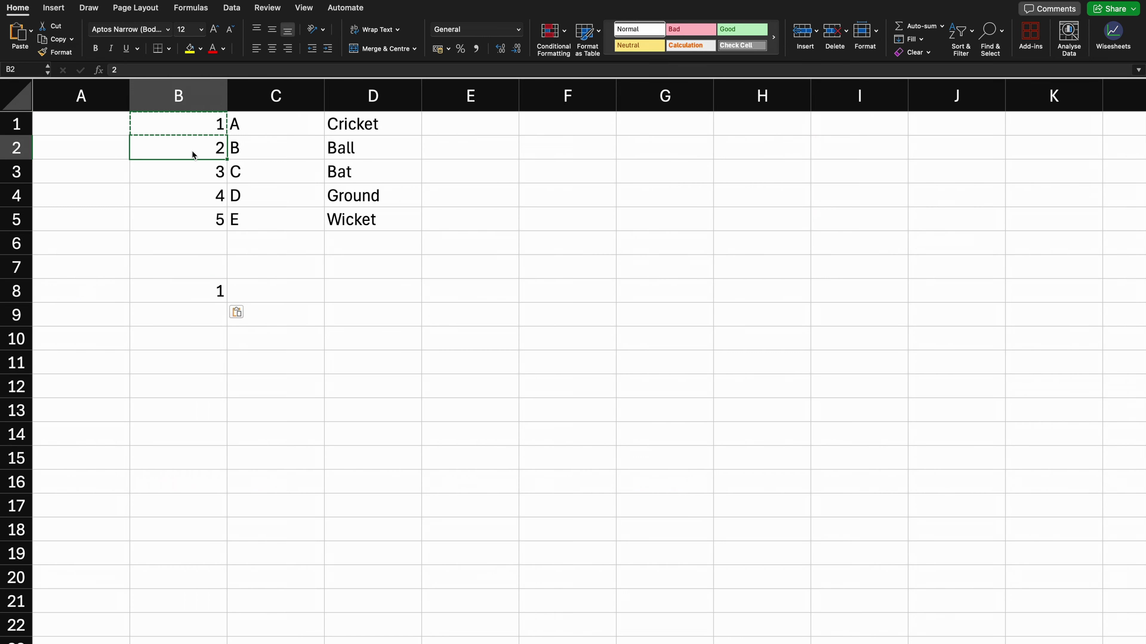
{"action": "left_click", "coordinate": [54, 40]}
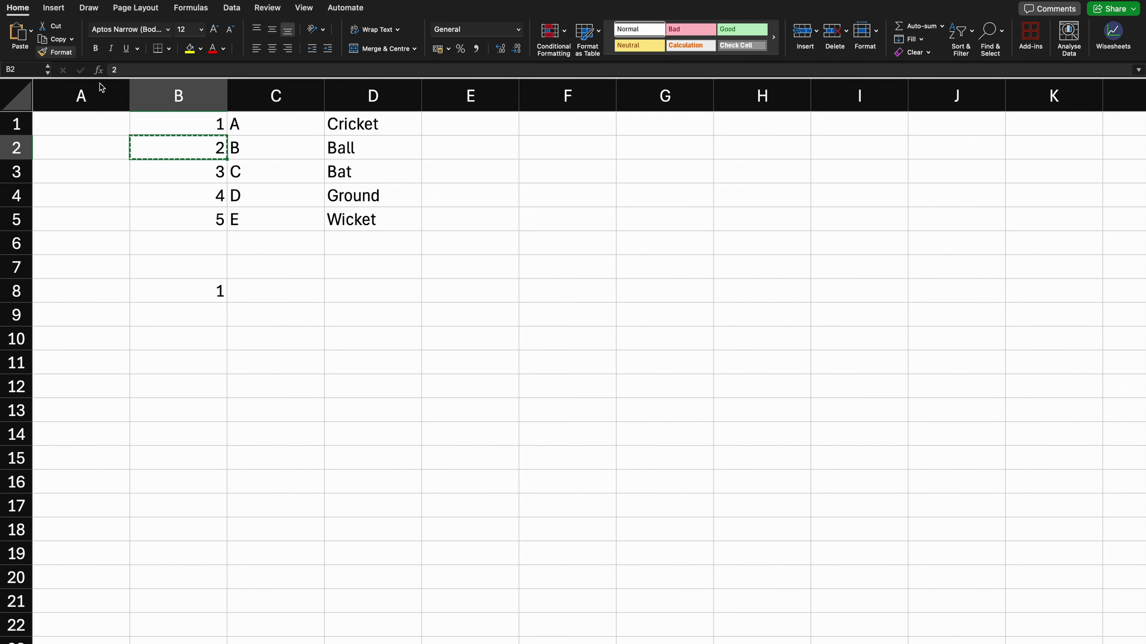
{"action": "left_click", "coordinate": [271, 293]}
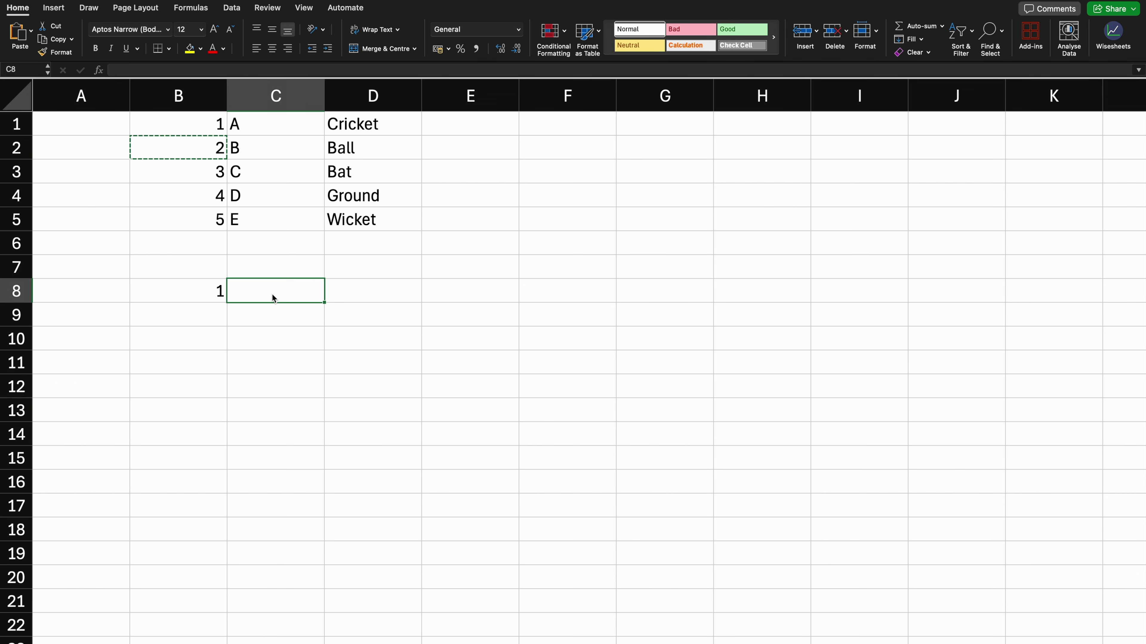
{"action": "left_click", "coordinate": [21, 36]}
- Clear the pasted numbers from cells B8 and C8
{"action": "left_click", "coordinate": [204, 297]}
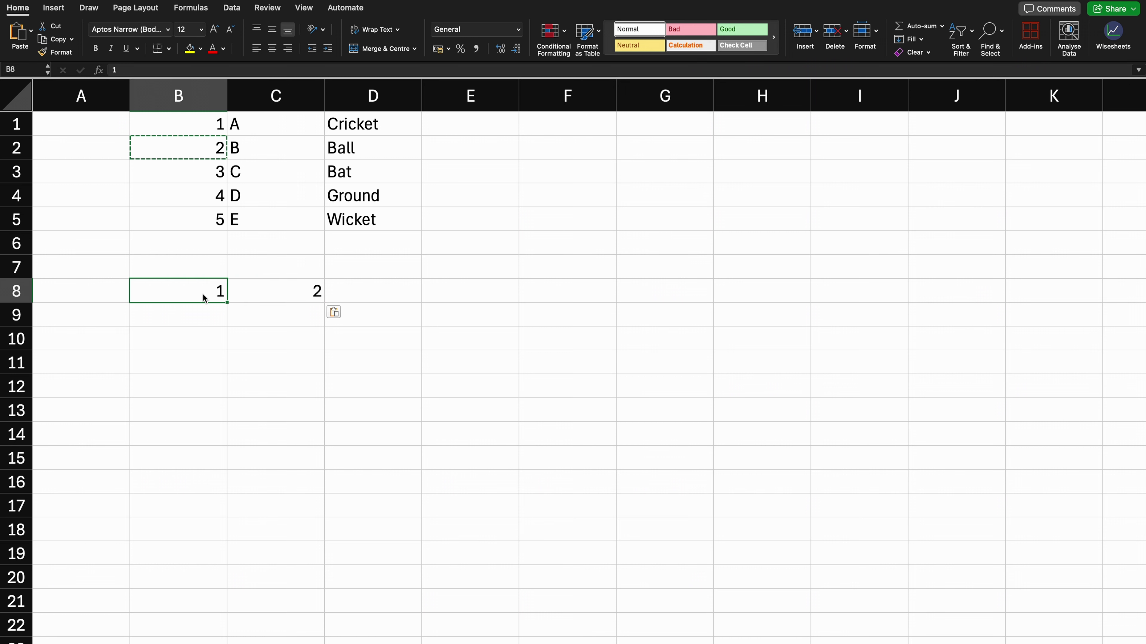
{"action": "key", "text": "shift+Right"}
{"action": "key", "text": "Delete"}
- Copy cell B1 into B8 once more and undo the paste
{"action": "left_click", "coordinate": [203, 133]}
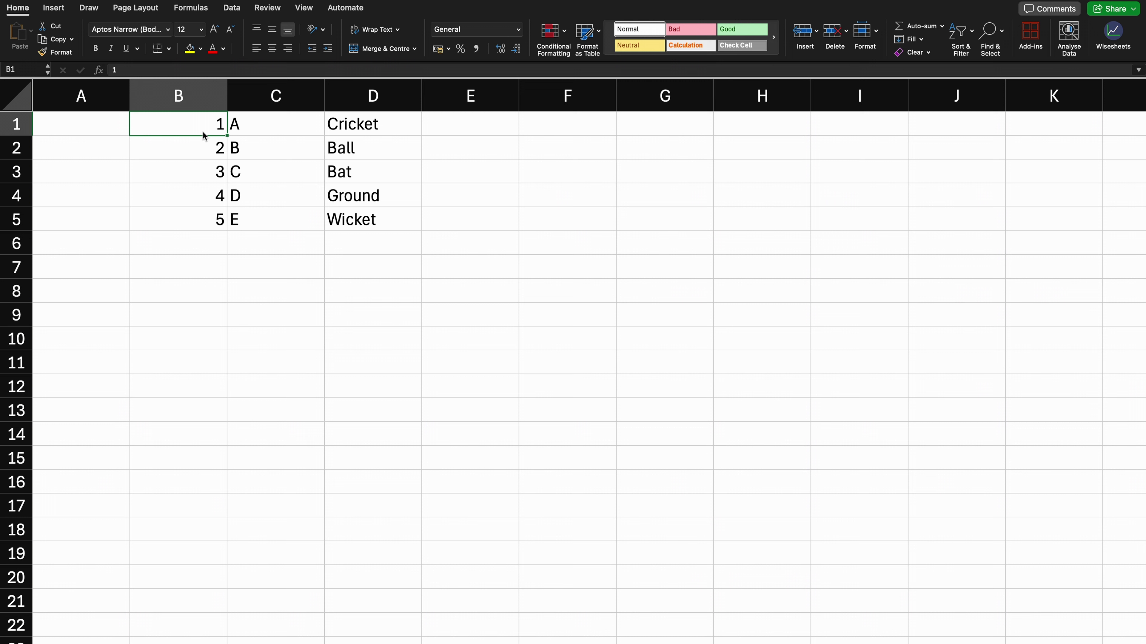
{"action": "key", "text": "super+c"}
{"action": "left_click", "coordinate": [196, 297]}
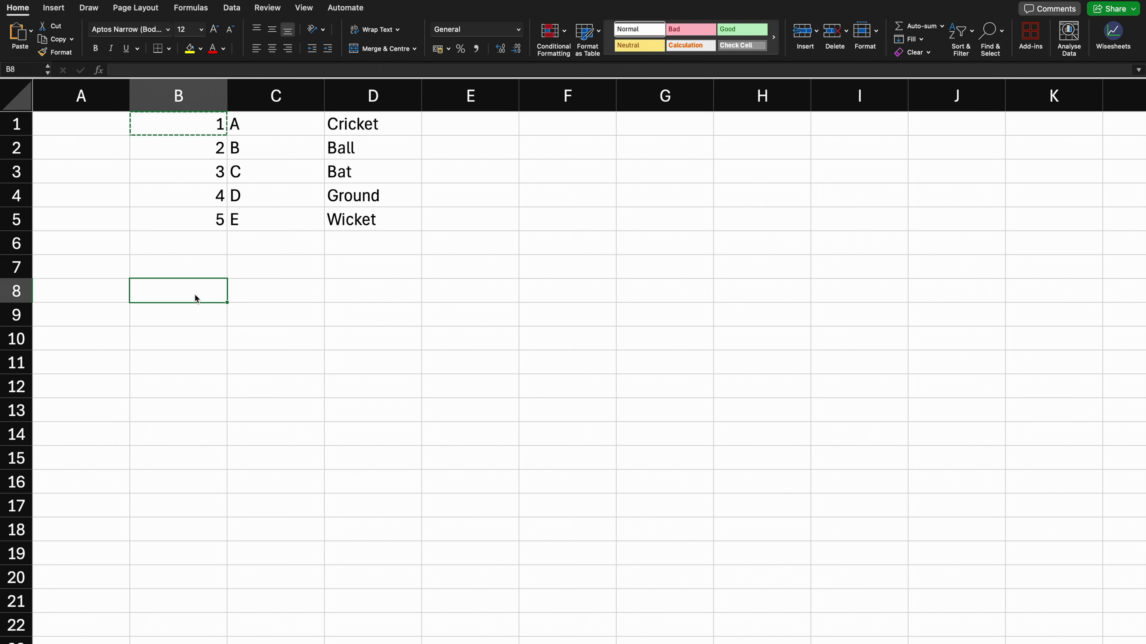
{"action": "key", "text": "super+v"}
{"action": "key", "text": "super+z"}
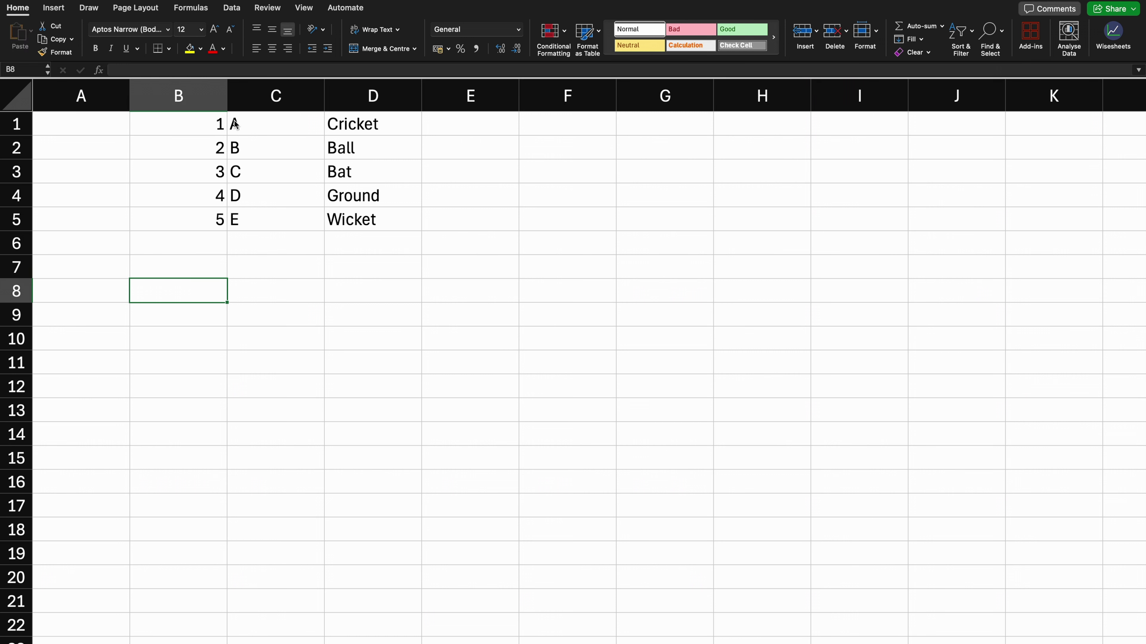
- Set the font size of the word Cricket in cell D1 to 20 and undo the change
{"action": "left_click", "coordinate": [197, 125]}
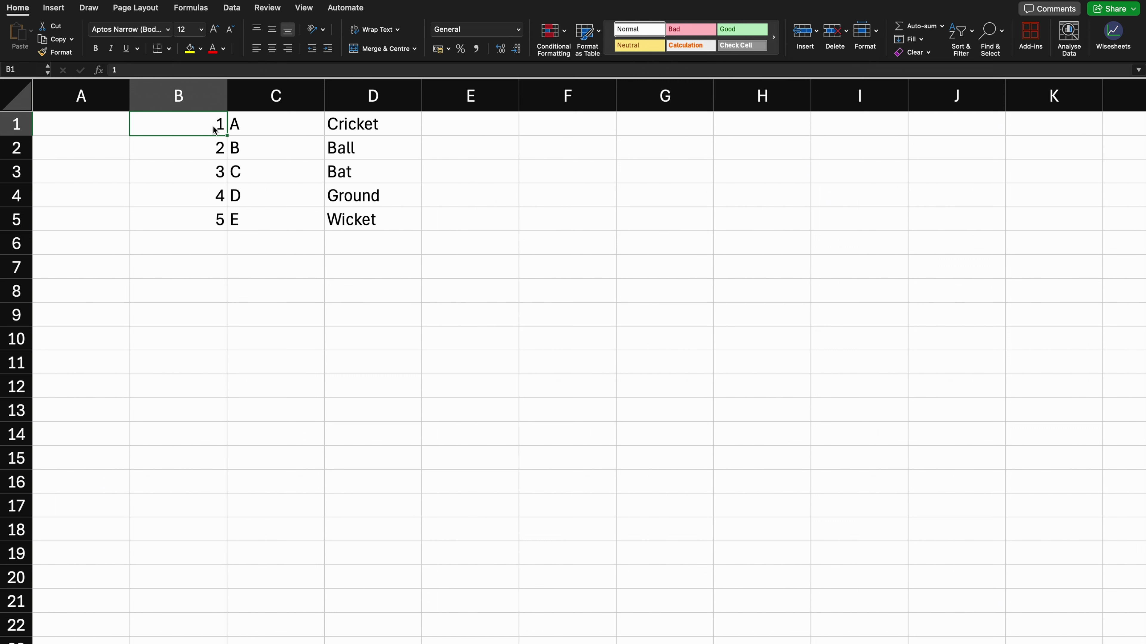
{"action": "left_click", "coordinate": [372, 129]}
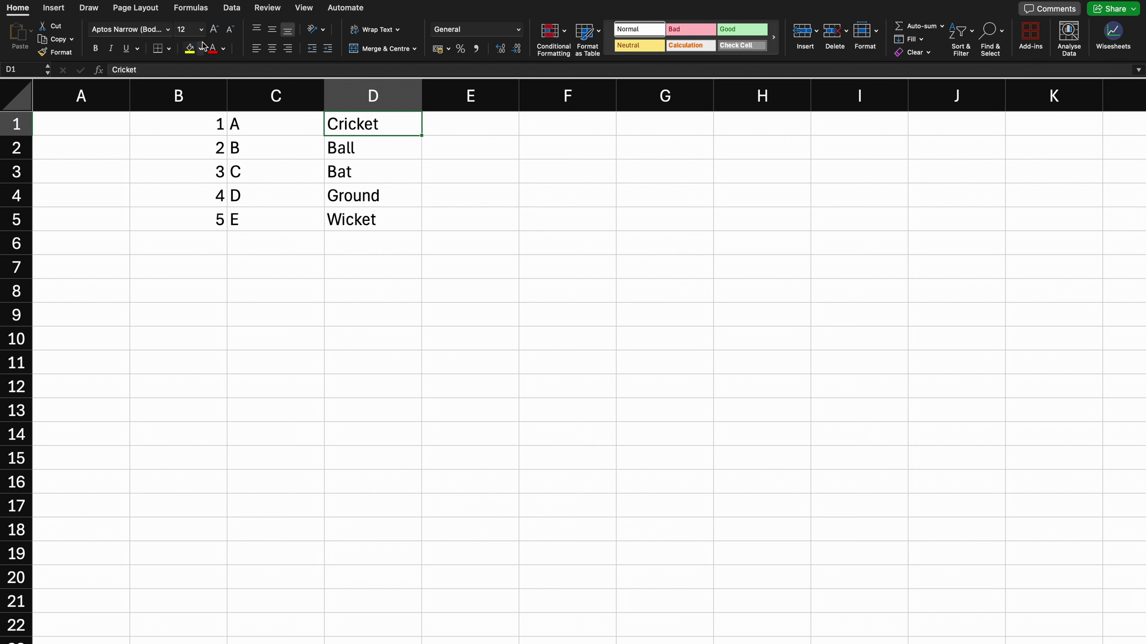
{"action": "left_click", "coordinate": [201, 29]}
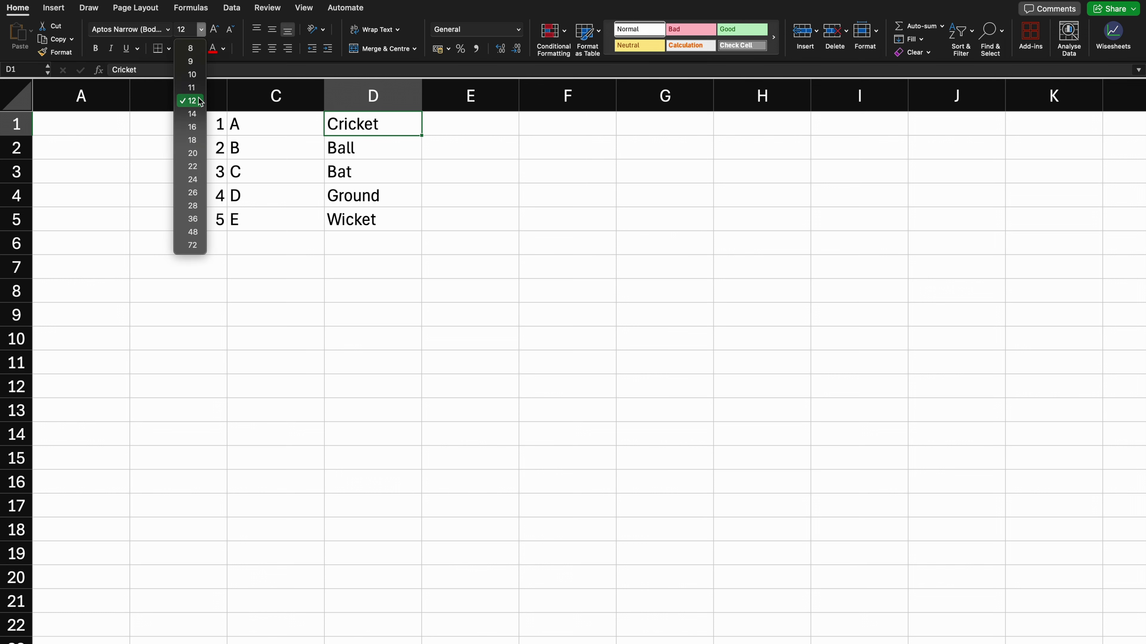
{"action": "left_click", "coordinate": [190, 154]}
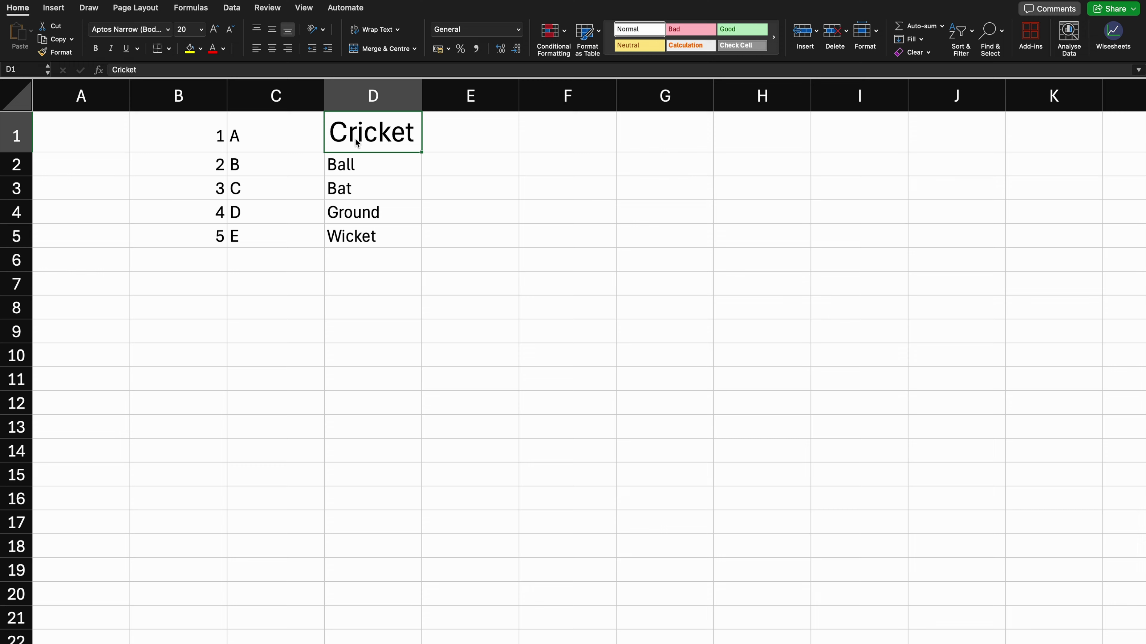
{"action": "key", "text": "super+z"}
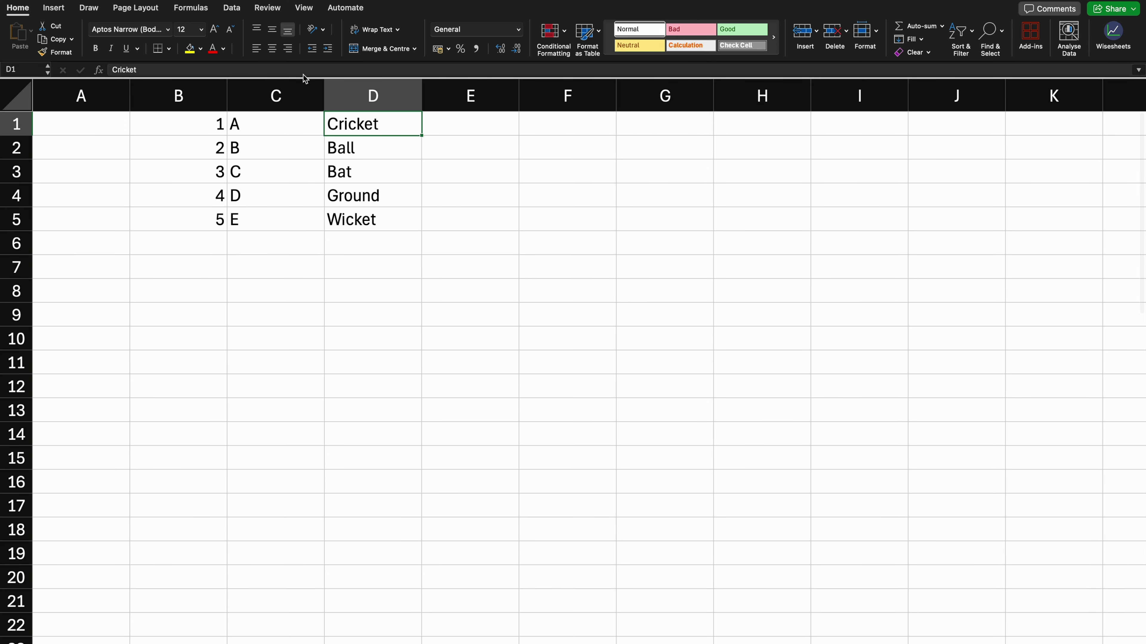
- Change the typeface of Cricket in cell D1 to Times New Roman and undo the change
{"action": "left_click", "coordinate": [135, 31]}
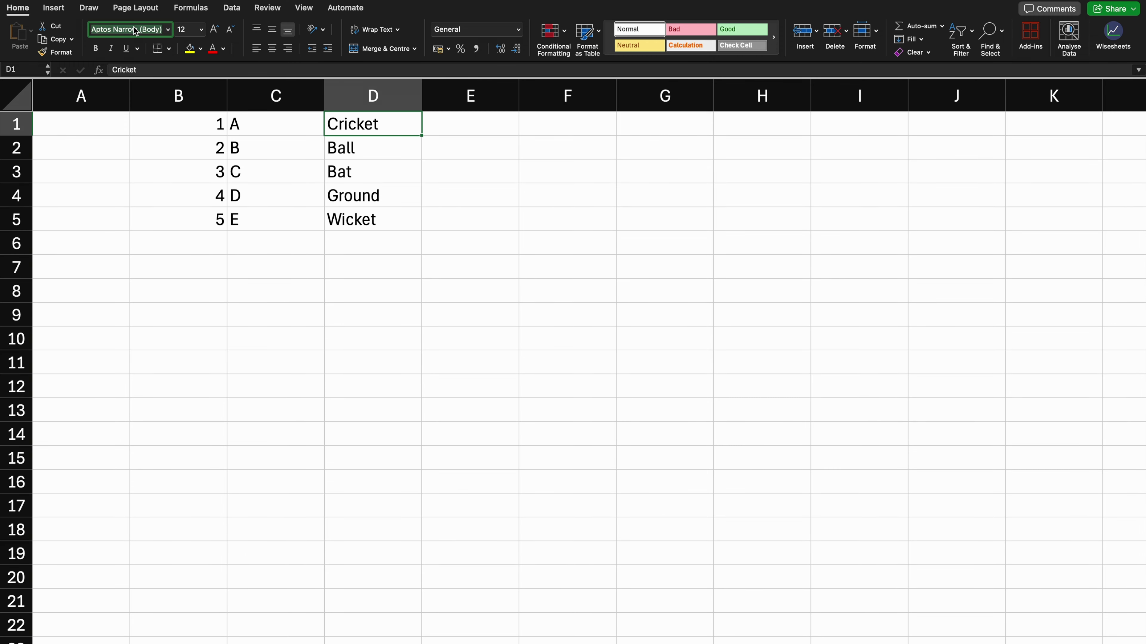
{"action": "left_click", "coordinate": [168, 30]}
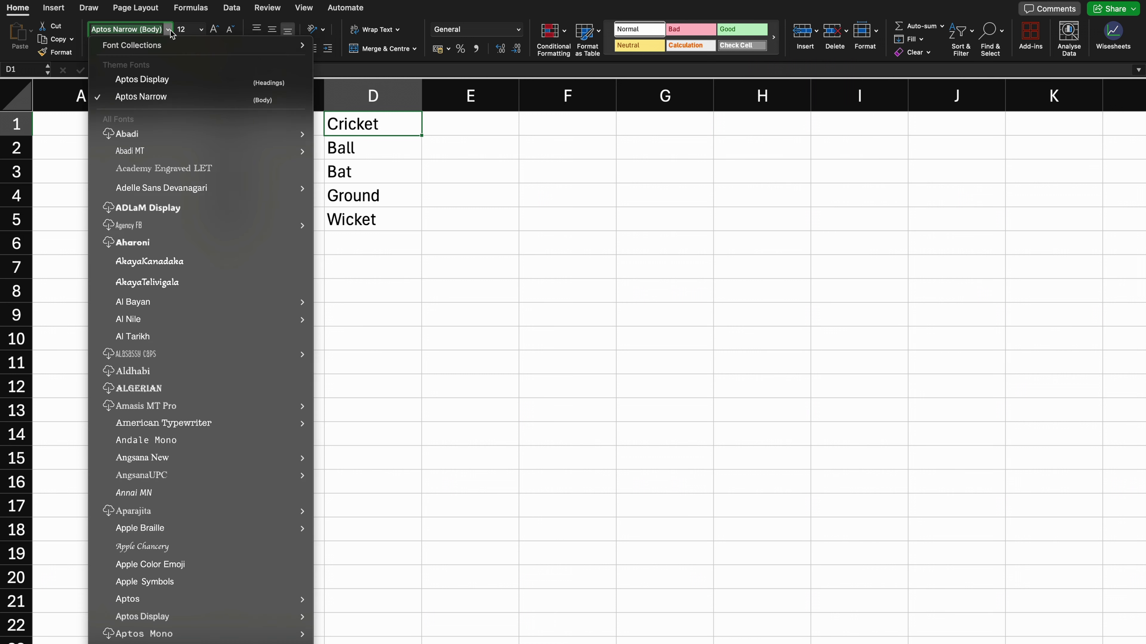
{"action": "mouse_move", "coordinate": [133, 322]}
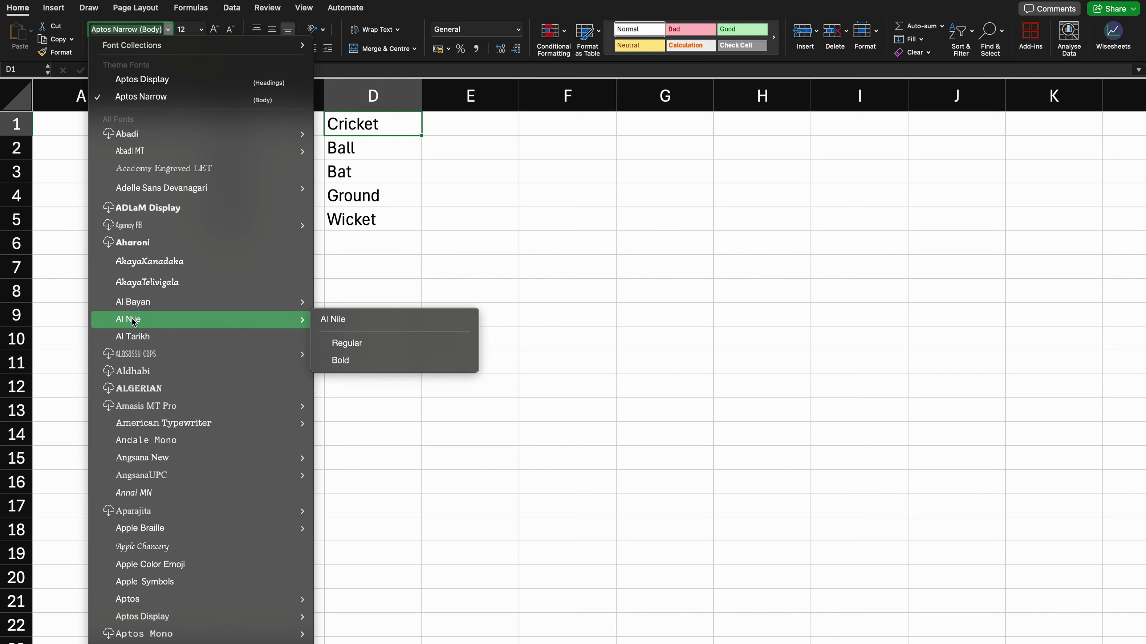
{"action": "scroll", "coordinate": [174, 131], "scroll_direction": "down", "scroll_amount": 20}
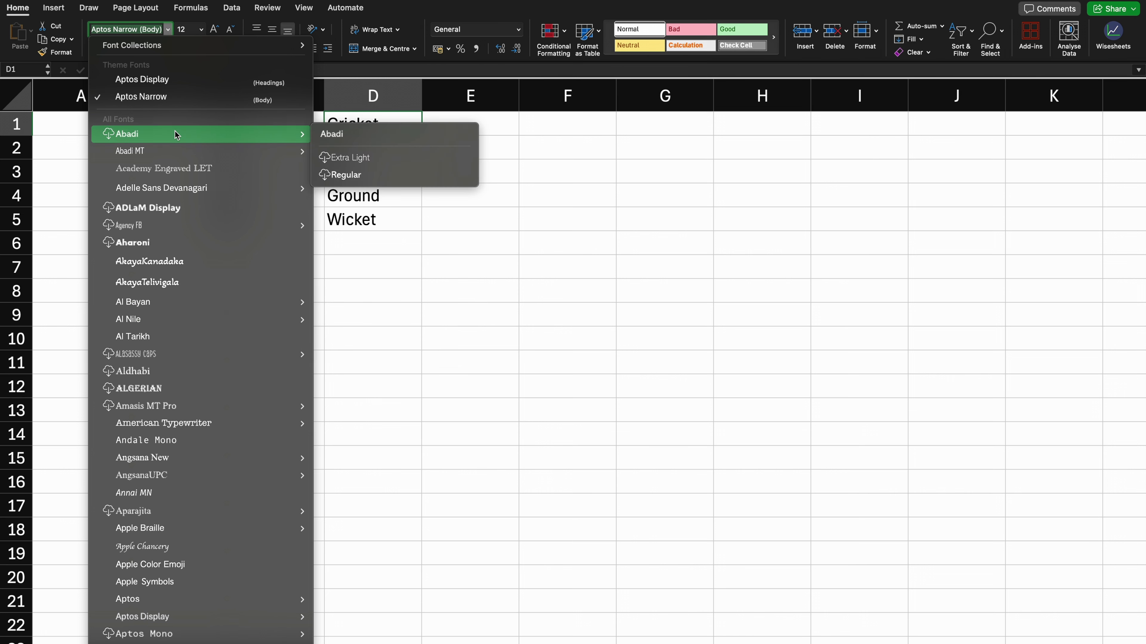
{"action": "left_click", "coordinate": [175, 131]}
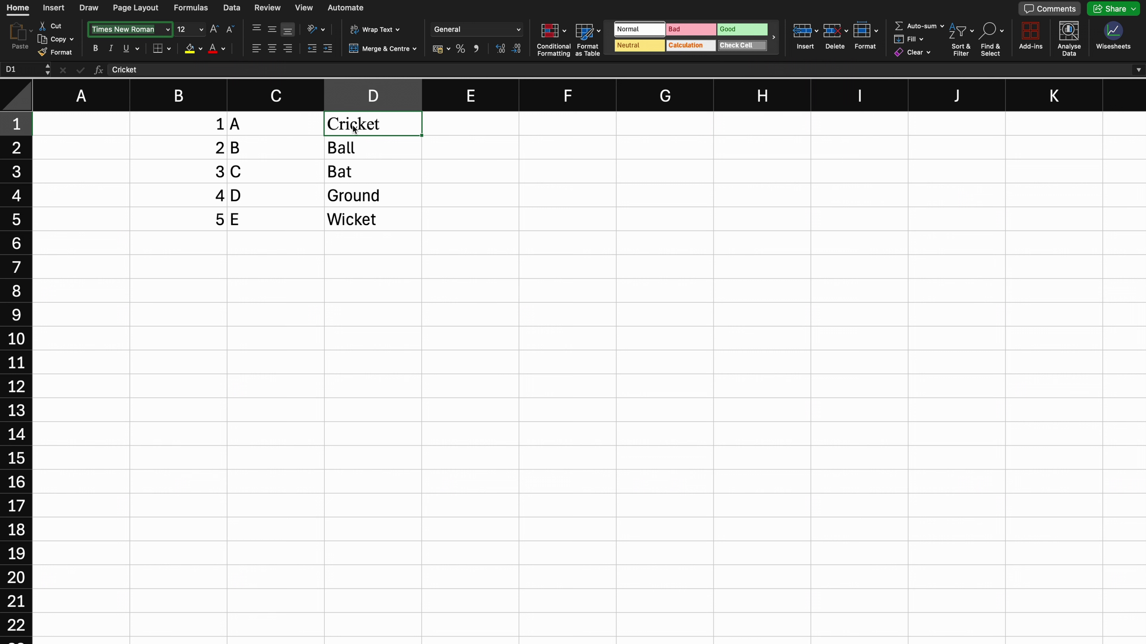
{"action": "left_click", "coordinate": [168, 31]}
{"action": "left_click", "coordinate": [348, 172]}
{"action": "key", "text": "Return"}
{"action": "key", "text": "super+z"}
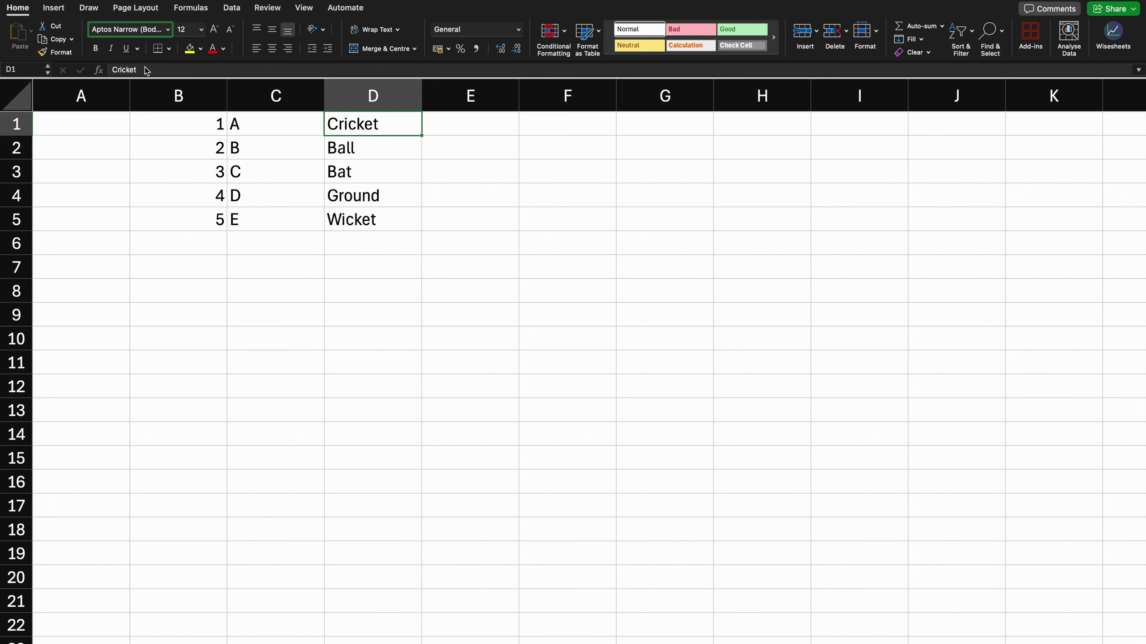
- Format Cricket in cell D1 as bold and italic with a double underline
{"action": "left_click", "coordinate": [96, 50]}
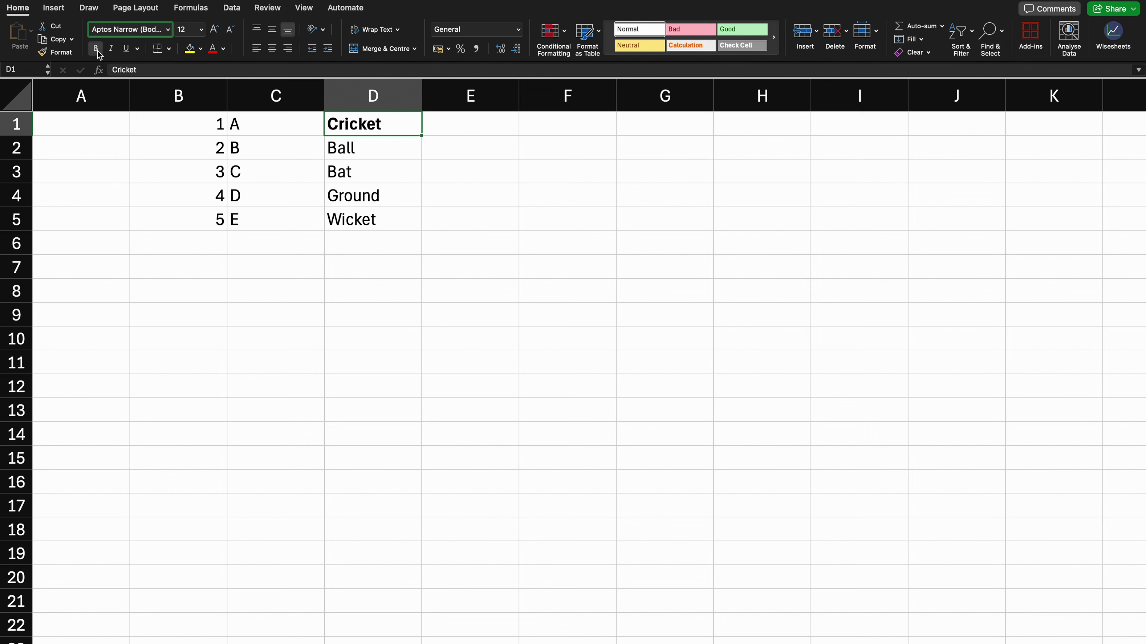
{"action": "left_click", "coordinate": [110, 49]}
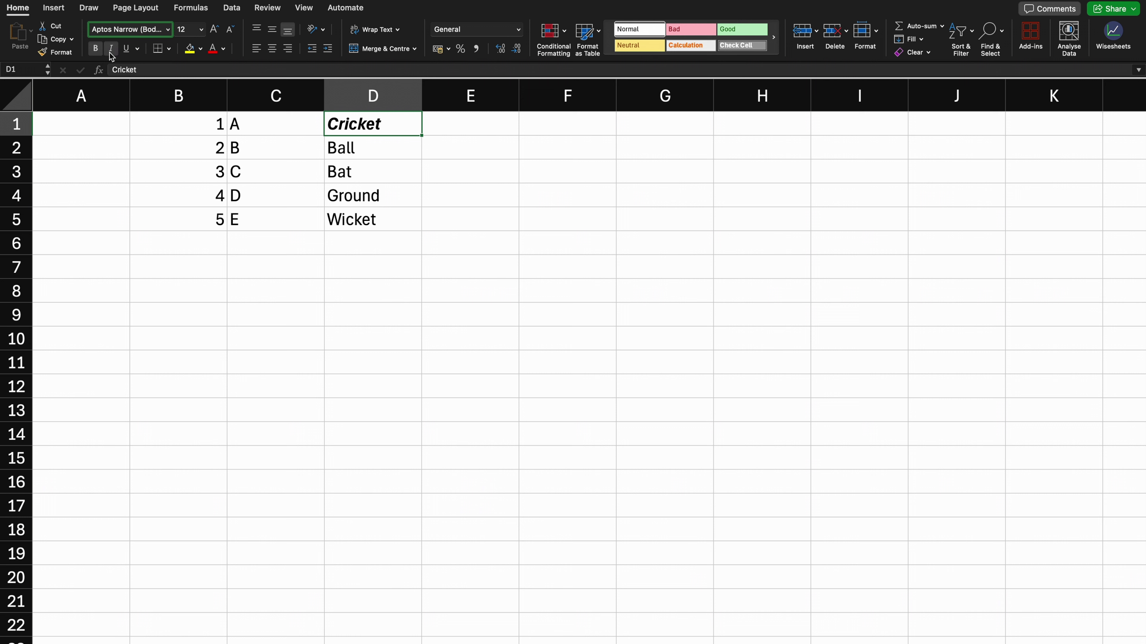
{"action": "left_click", "coordinate": [125, 51]}
{"action": "left_click", "coordinate": [138, 50]}
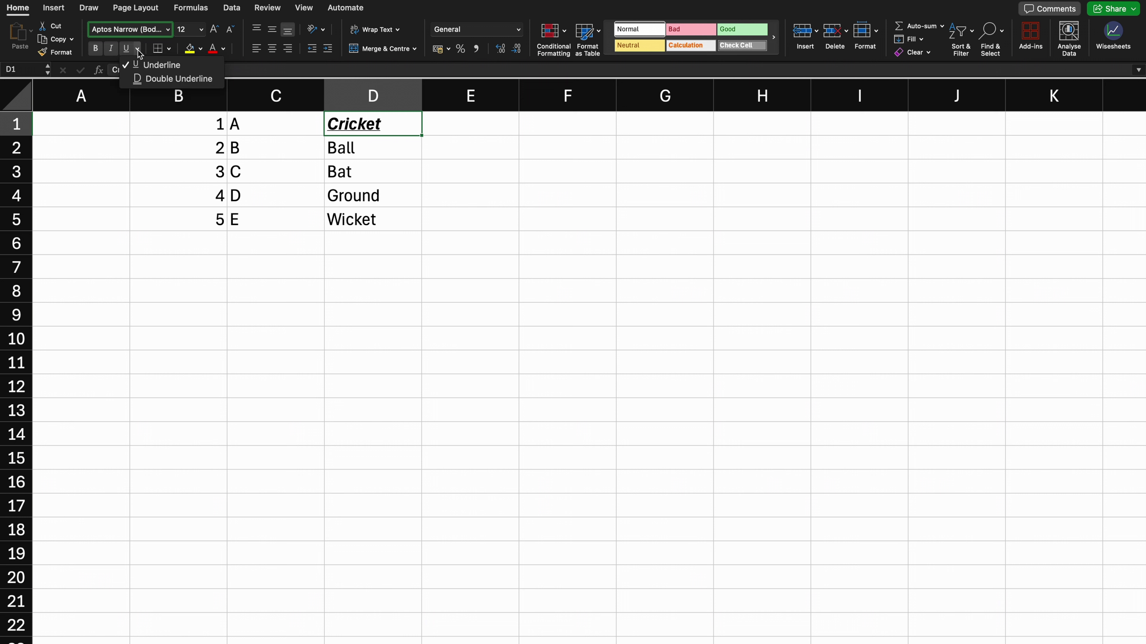
{"action": "left_click", "coordinate": [158, 81]}
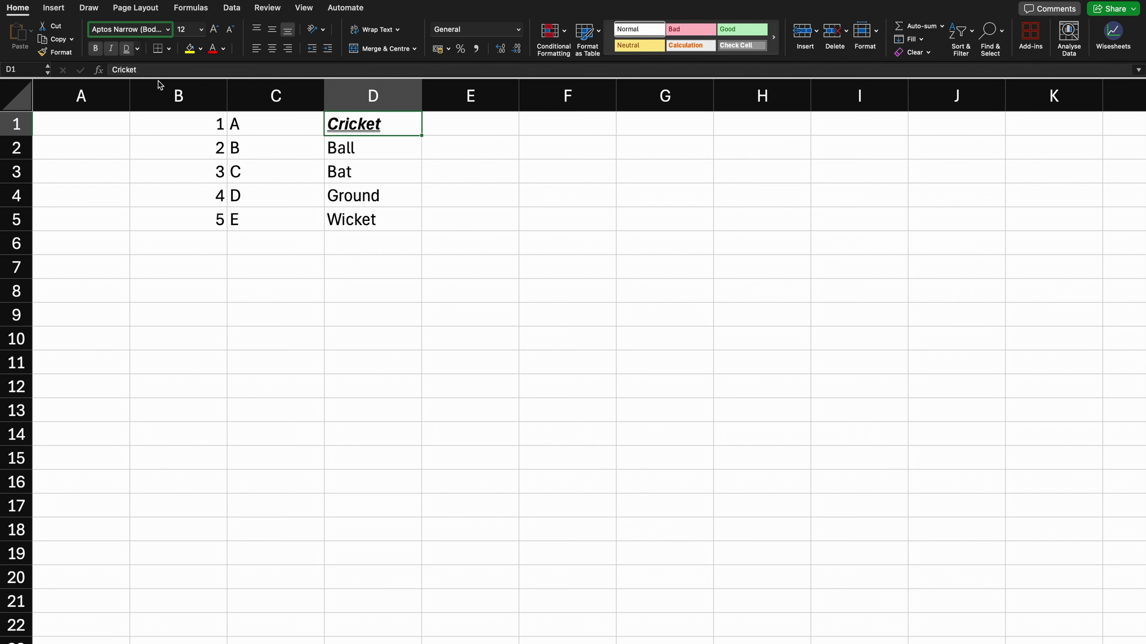
- Remove the double underline, italic and bold formatting from cell D1
{"action": "left_click", "coordinate": [127, 51]}
{"action": "left_click", "coordinate": [111, 50]}
{"action": "left_click", "coordinate": [95, 48]}
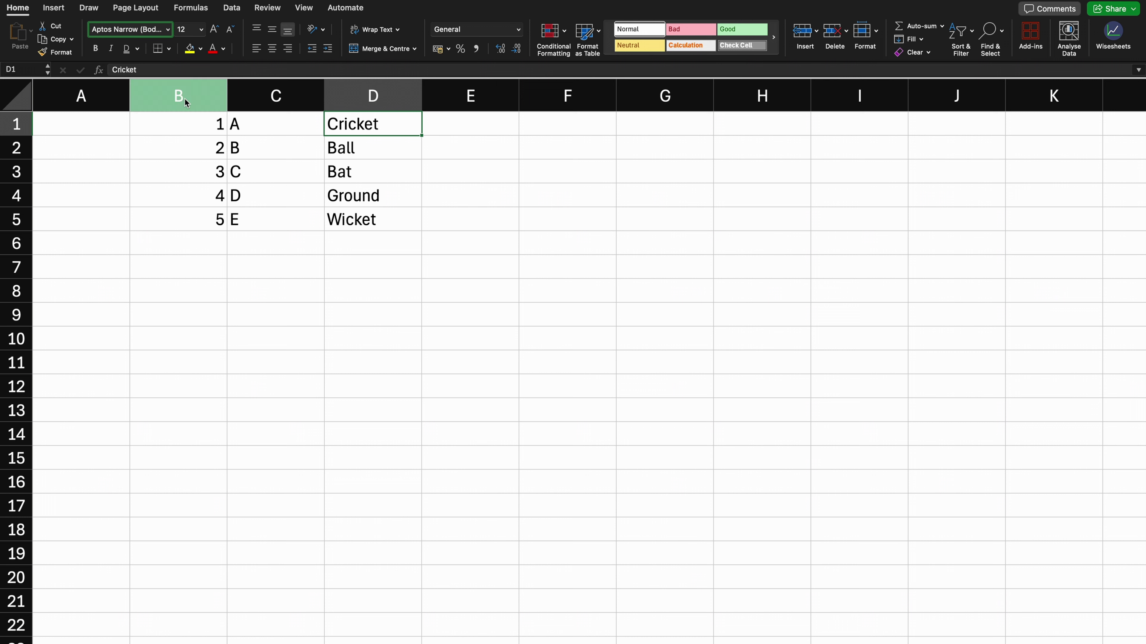
- Fill cell D1 with the orange theme colour
{"action": "left_click", "coordinate": [201, 50]}
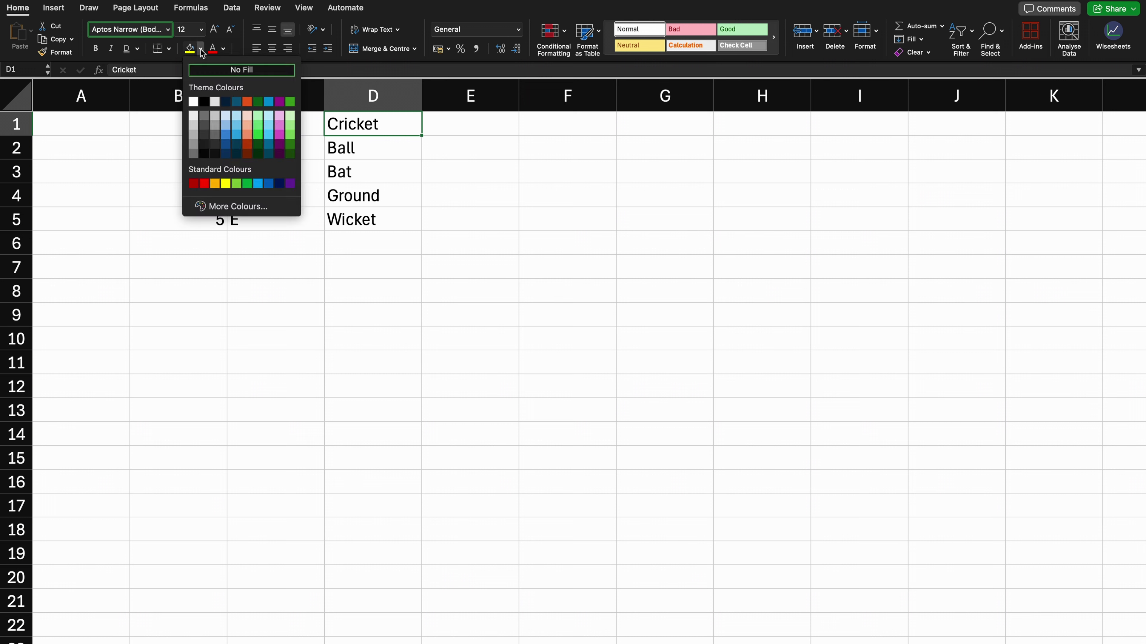
{"action": "left_click", "coordinate": [201, 51]}
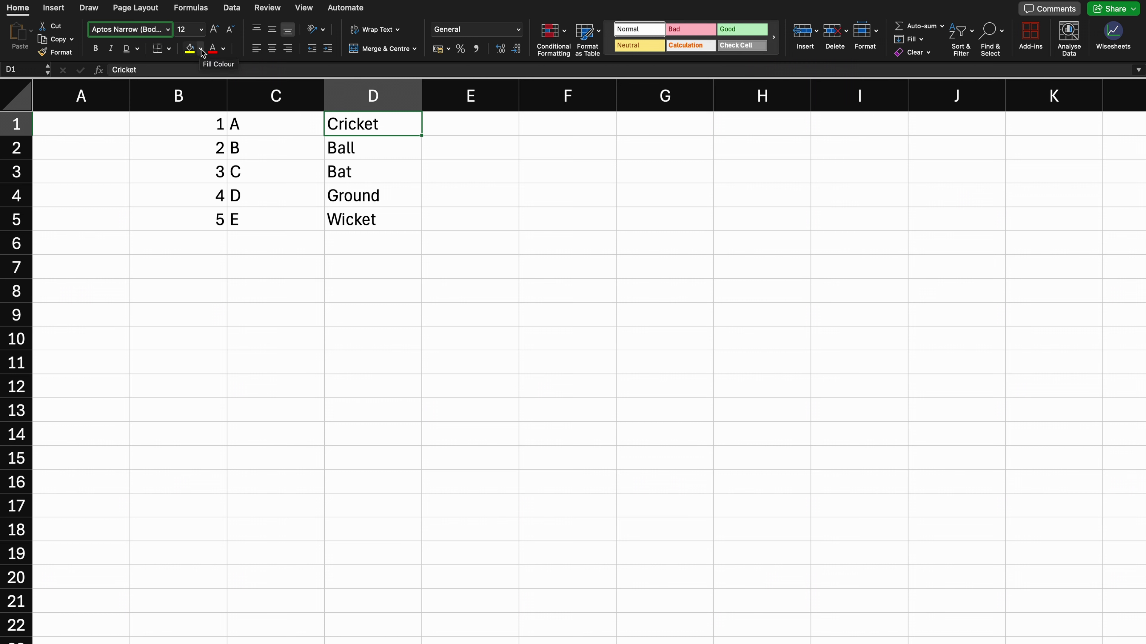
{"action": "left_click", "coordinate": [201, 50]}
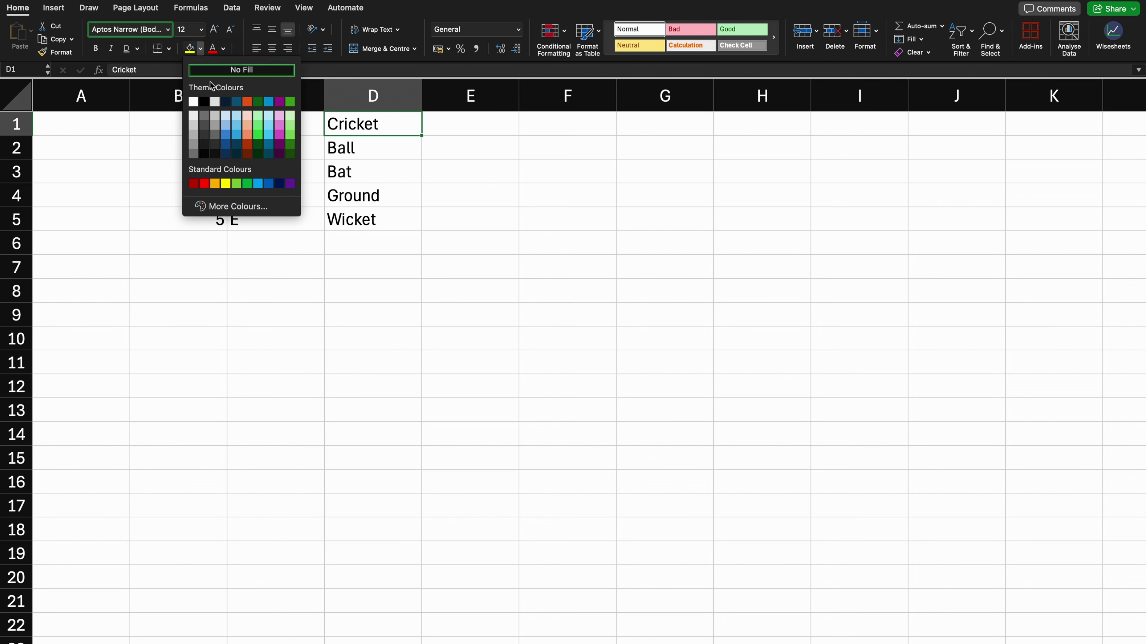
{"action": "left_click", "coordinate": [247, 105]}
{"action": "left_click", "coordinate": [202, 51]}
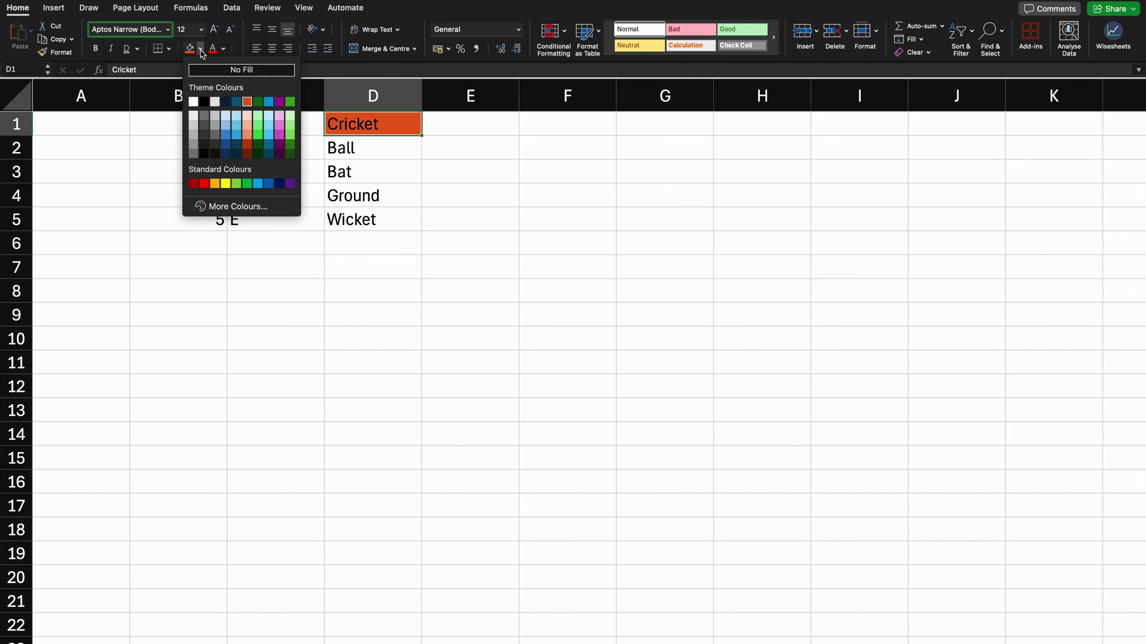
{"action": "left_click", "coordinate": [226, 211]}
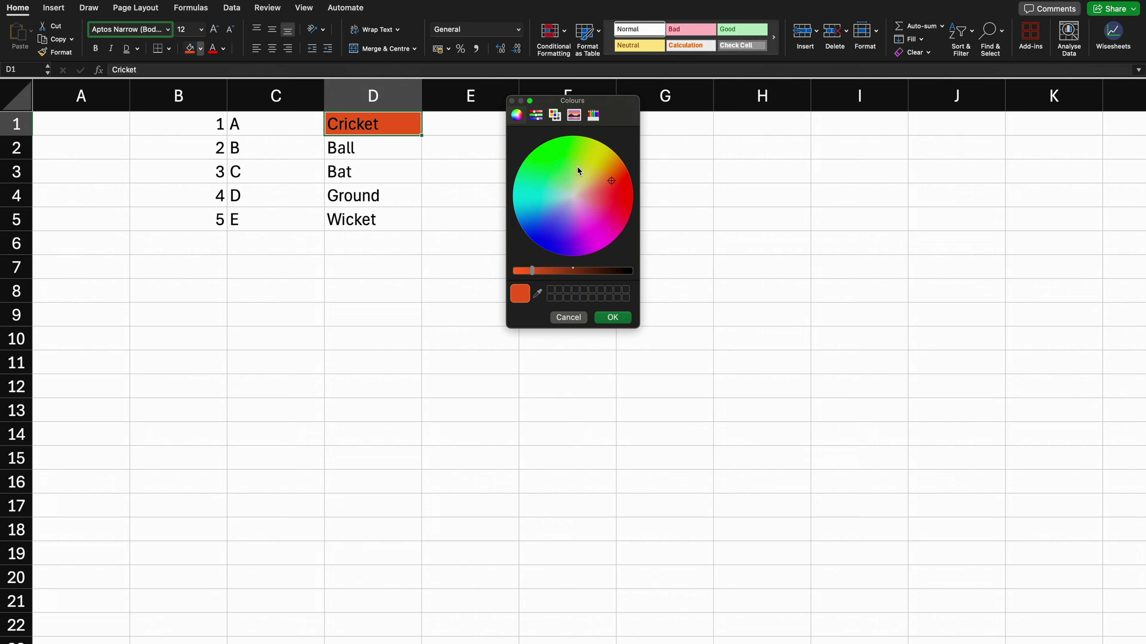
{"action": "left_click", "coordinate": [568, 318]}
- Set the fill colour of cell D1 to the white theme colour
{"action": "left_click", "coordinate": [201, 50]}
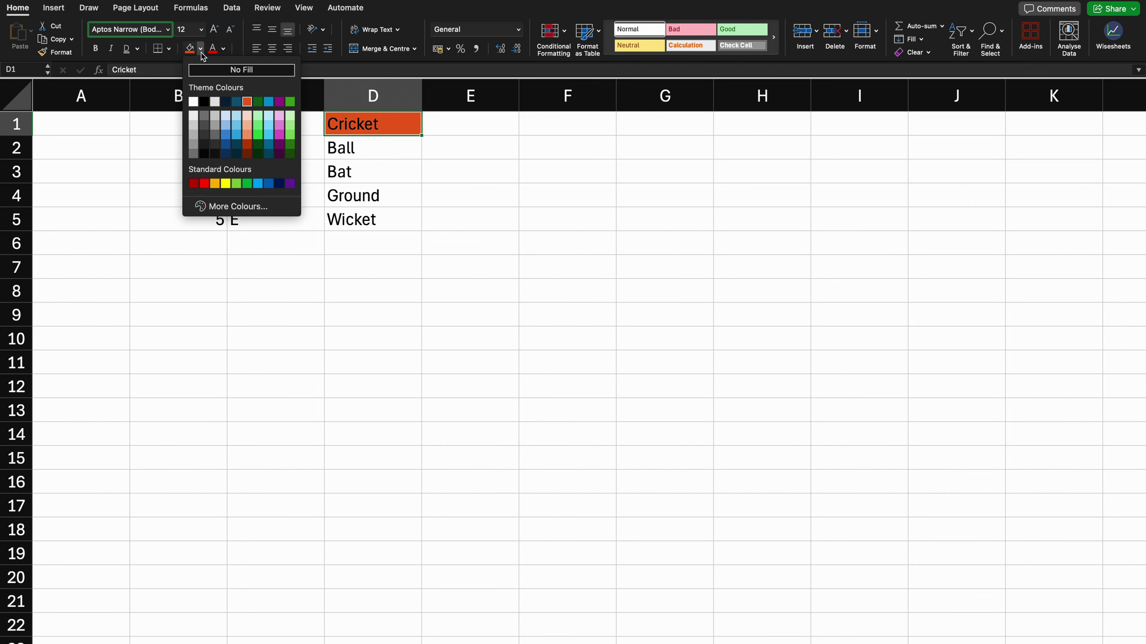
{"action": "left_click", "coordinate": [195, 104]}
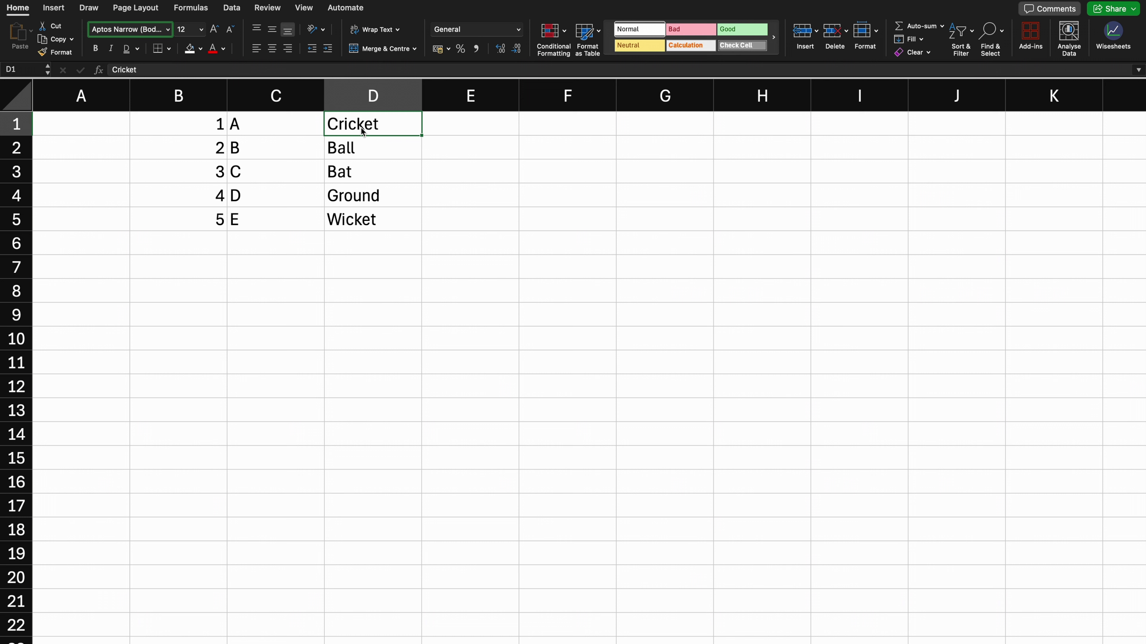
- Try black, standard red and dark purple as the font colour of Cricket in cell D1
{"action": "left_click", "coordinate": [223, 48]}
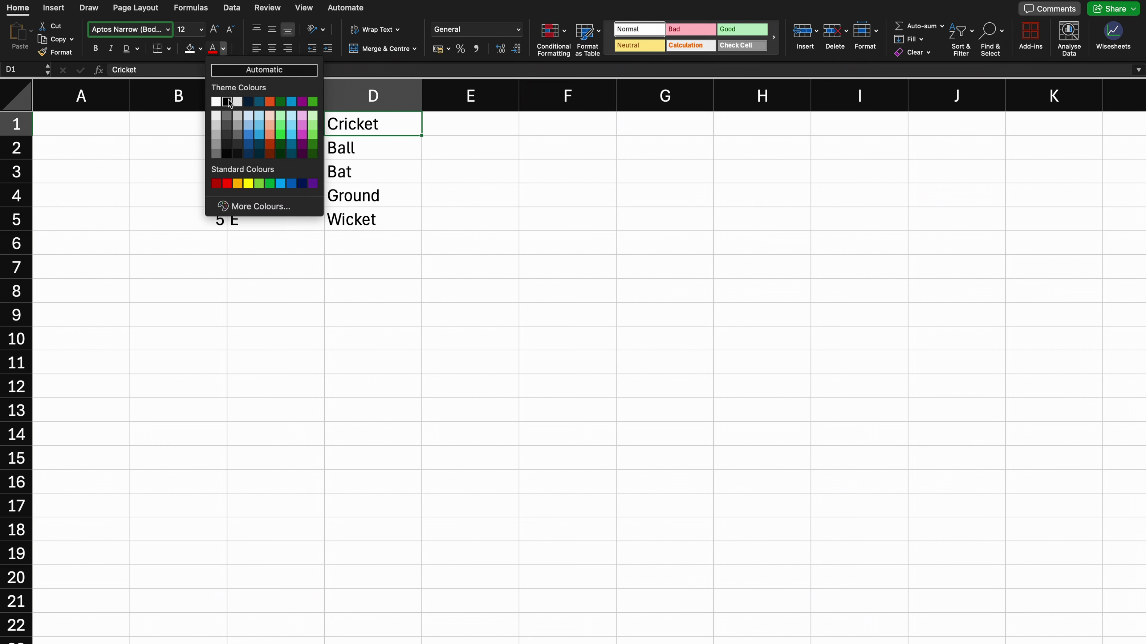
{"action": "left_click", "coordinate": [227, 102]}
{"action": "left_click", "coordinate": [225, 49]}
{"action": "left_click", "coordinate": [227, 183]}
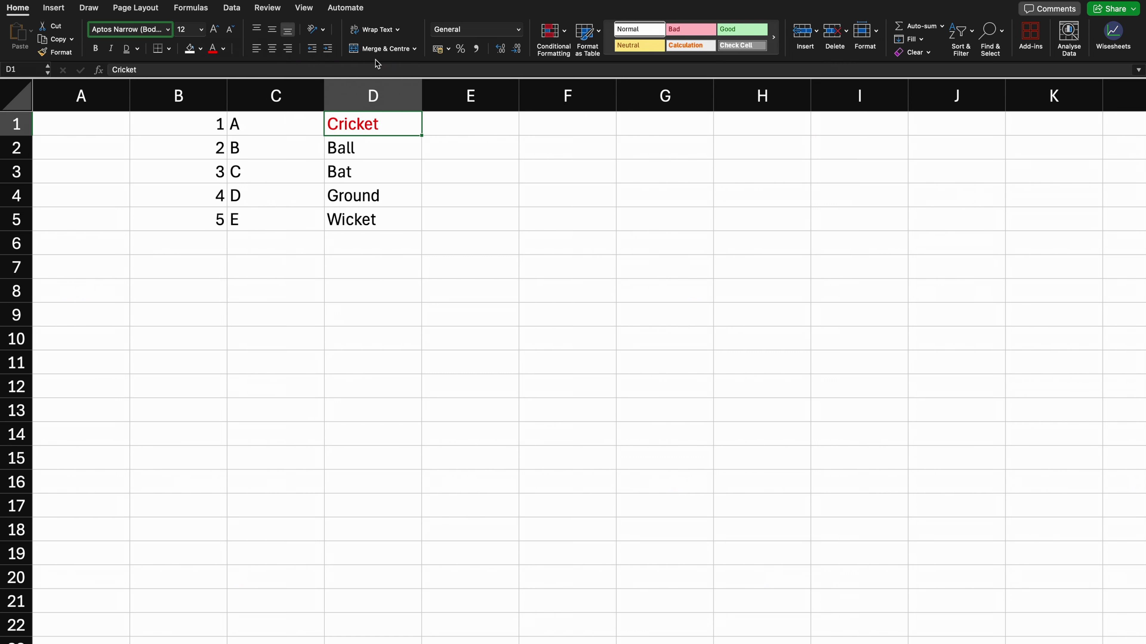
{"action": "left_click", "coordinate": [224, 49]}
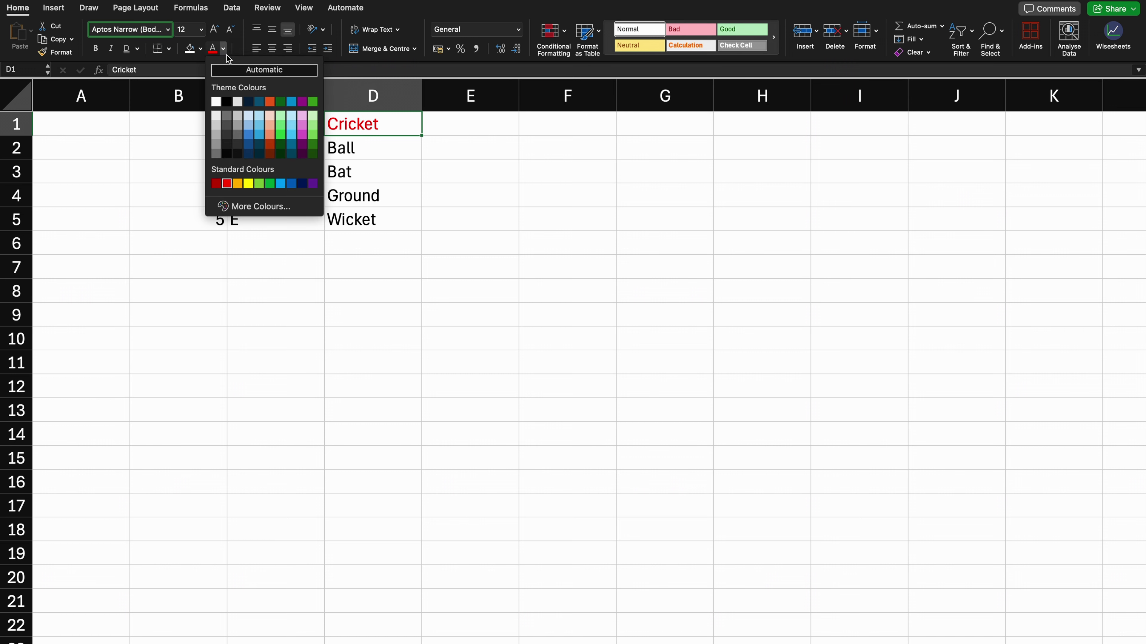
{"action": "left_click", "coordinate": [298, 143]}
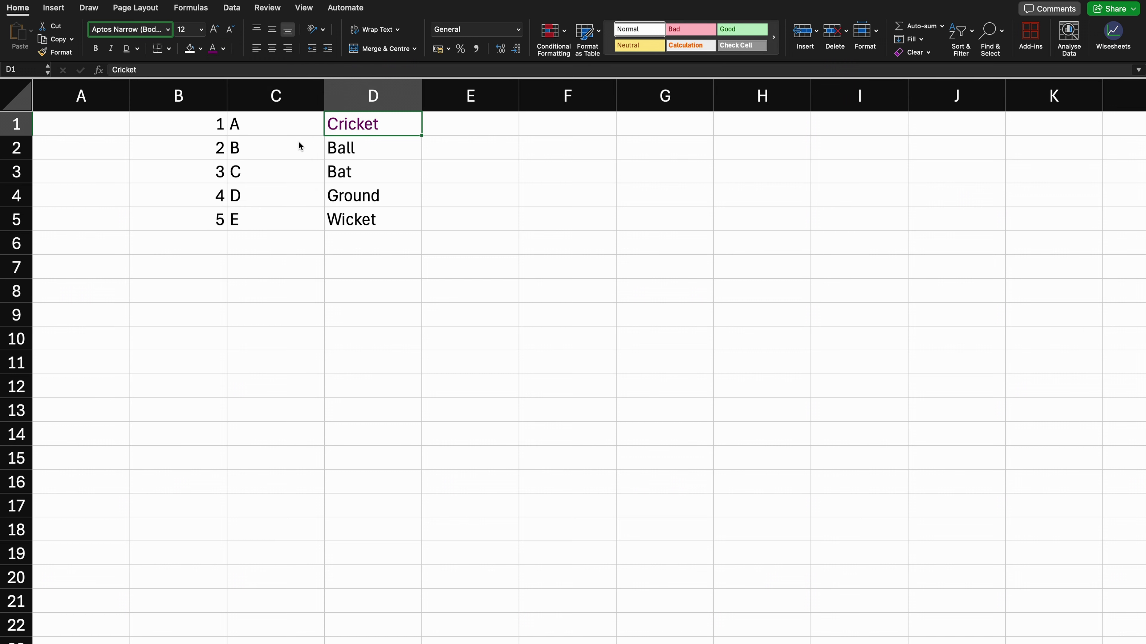
- Set the font colour of Cricket in cell D1 to the black theme colour
{"action": "left_click", "coordinate": [224, 49]}
{"action": "left_click", "coordinate": [229, 100]}
- Try centre and right alignment on Cricket in cell D1, finishing with left alignment
{"action": "left_click", "coordinate": [272, 50]}
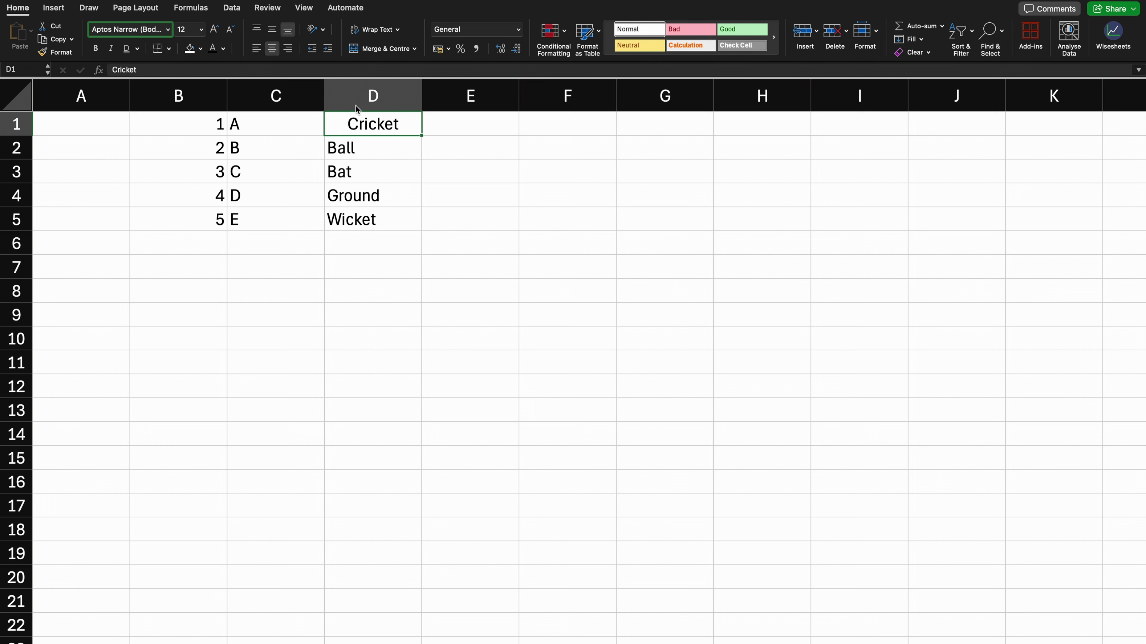
{"action": "left_click", "coordinate": [288, 48]}
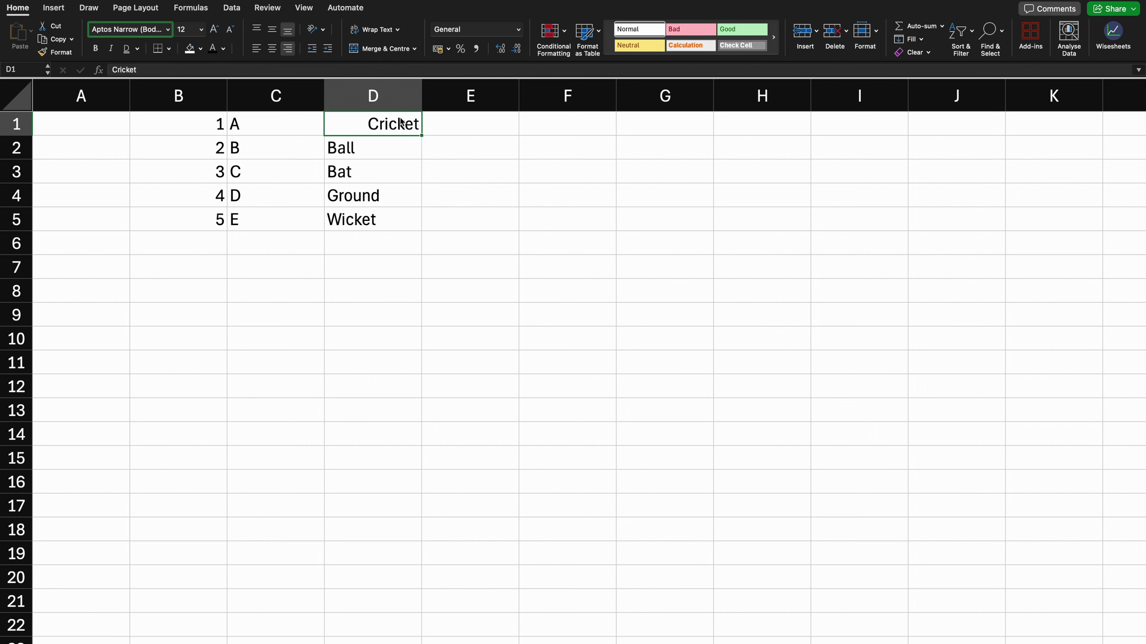
{"action": "left_click", "coordinate": [258, 49]}
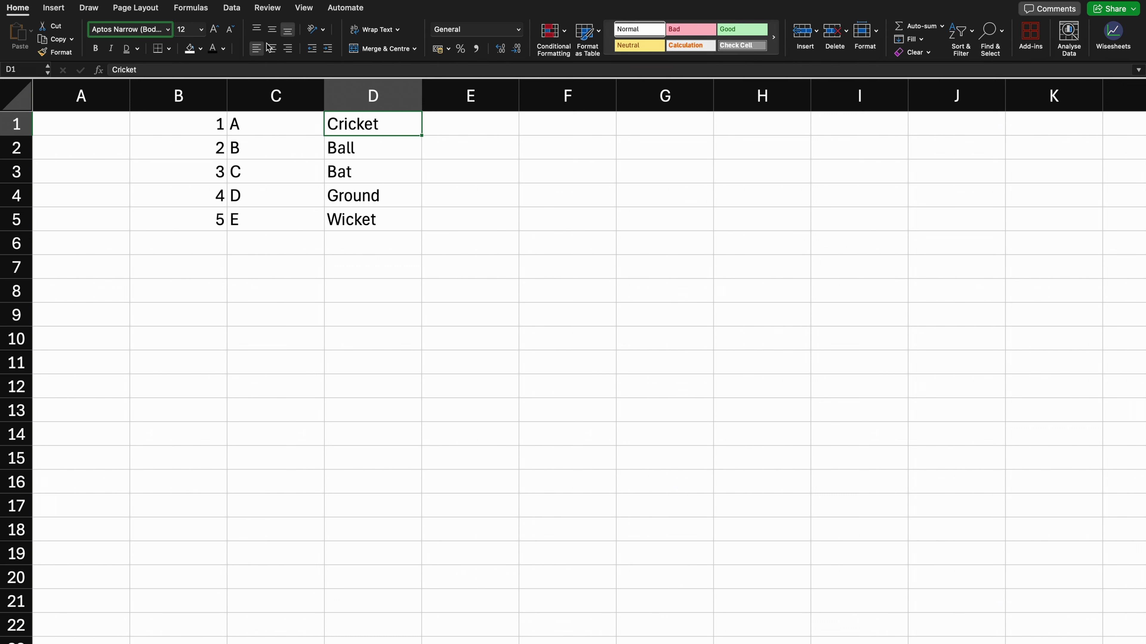
- Angle the text in cell D1 anticlockwise, followed by clockwise
{"action": "left_click", "coordinate": [323, 31]}
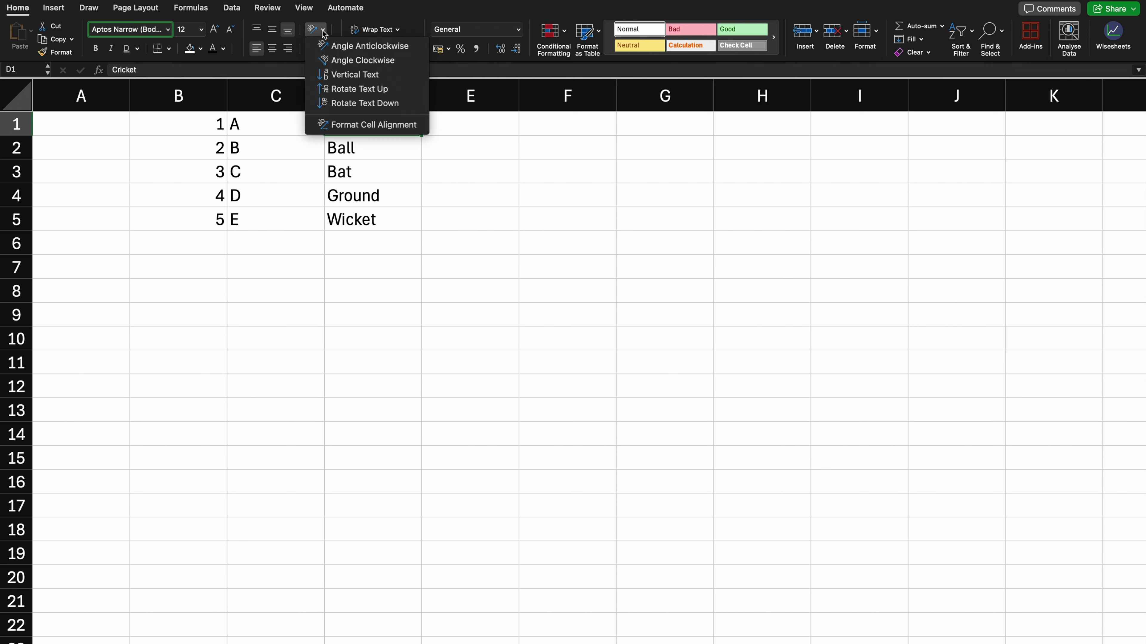
{"action": "left_click", "coordinate": [359, 46]}
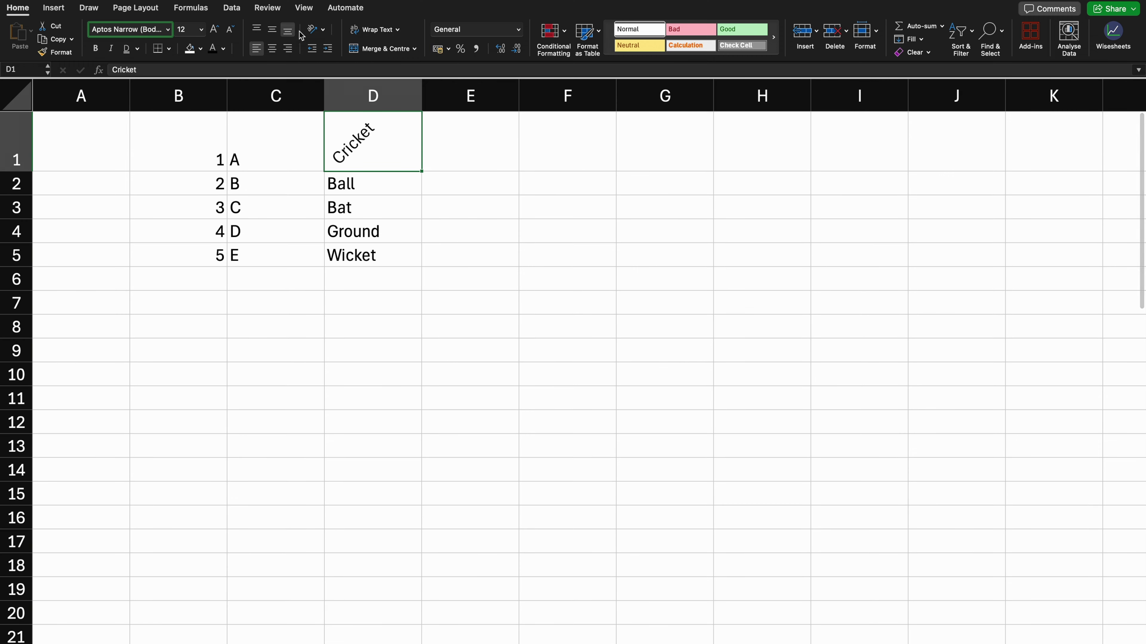
{"action": "left_click", "coordinate": [327, 31]}
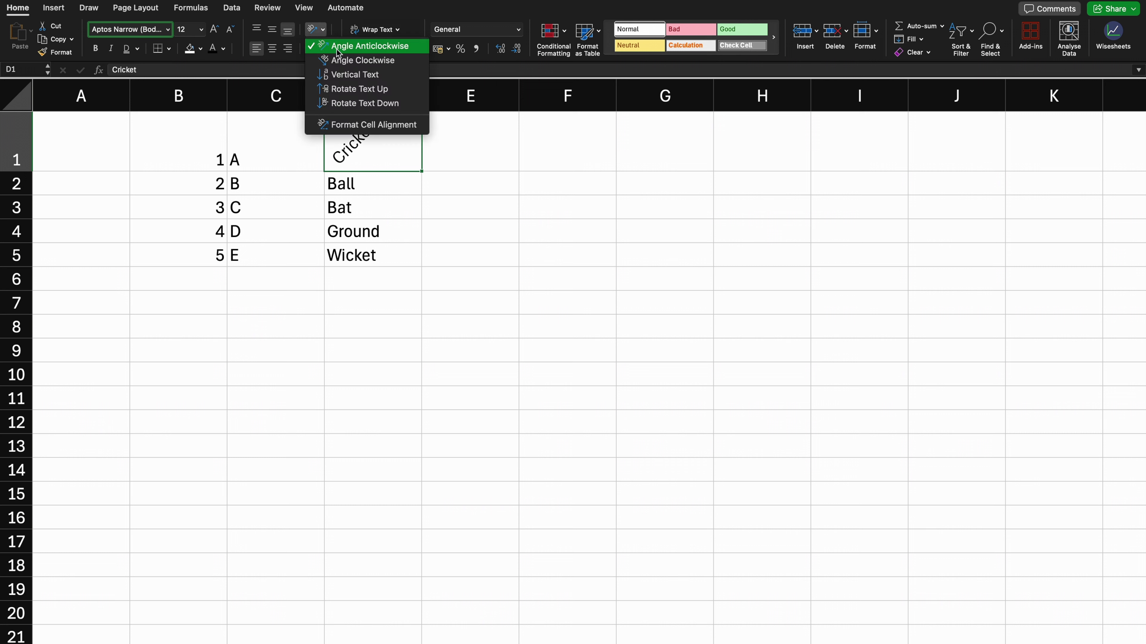
{"action": "left_click", "coordinate": [343, 60]}
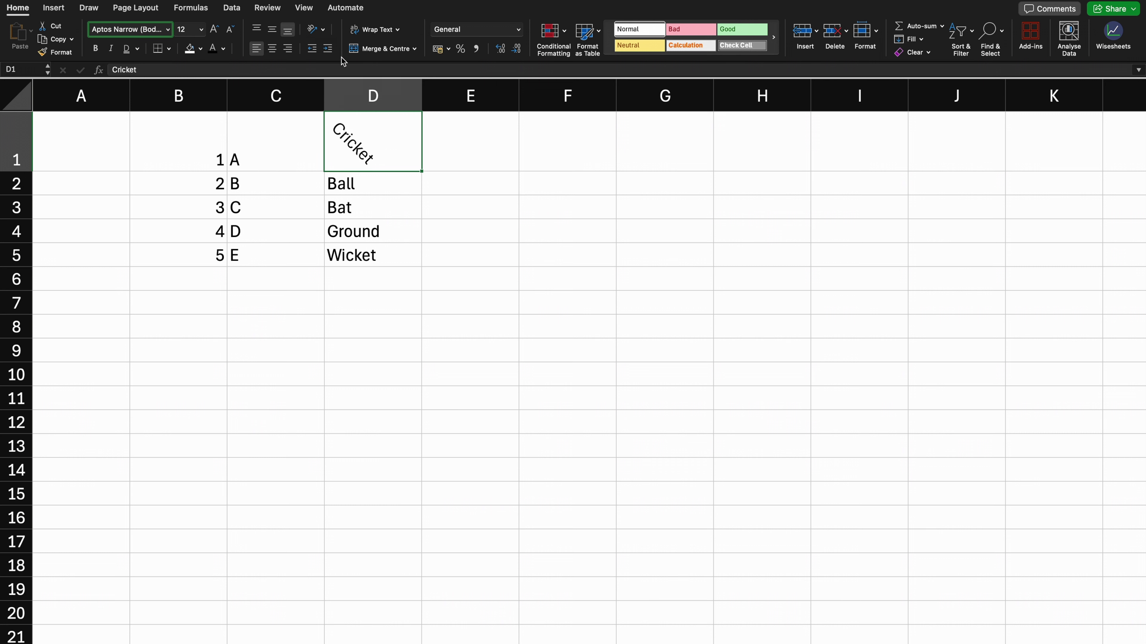
- Change the orientation of Cricket in cell D1 to Vertical Text, followed by Rotate Text Up
{"action": "left_click", "coordinate": [320, 32]}
{"action": "left_click", "coordinate": [345, 74]}
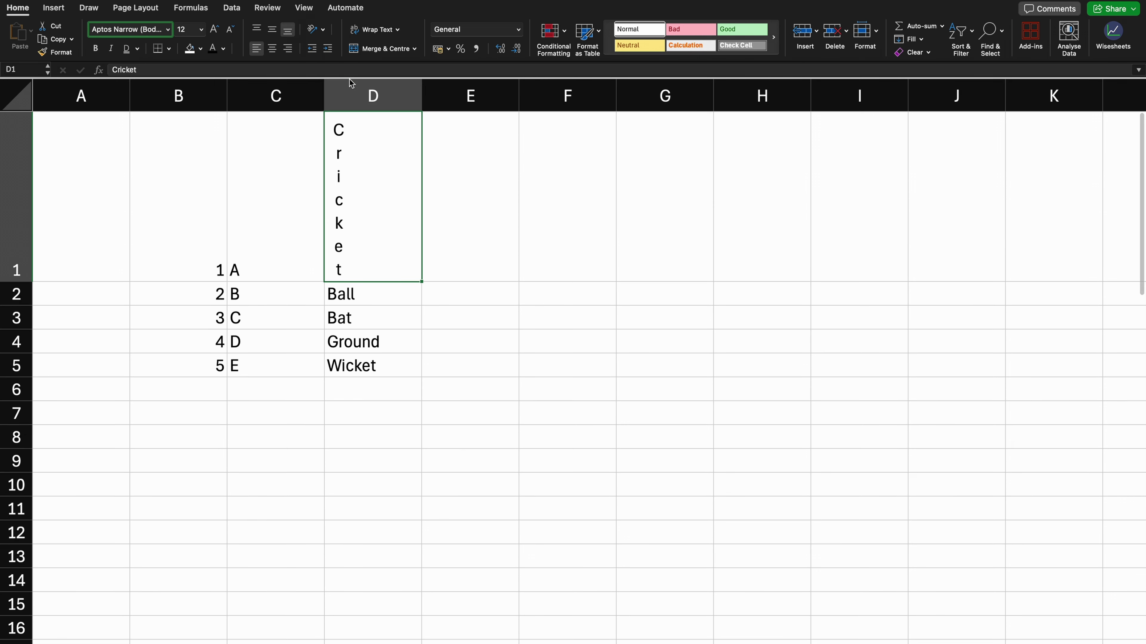
{"action": "left_click", "coordinate": [315, 29]}
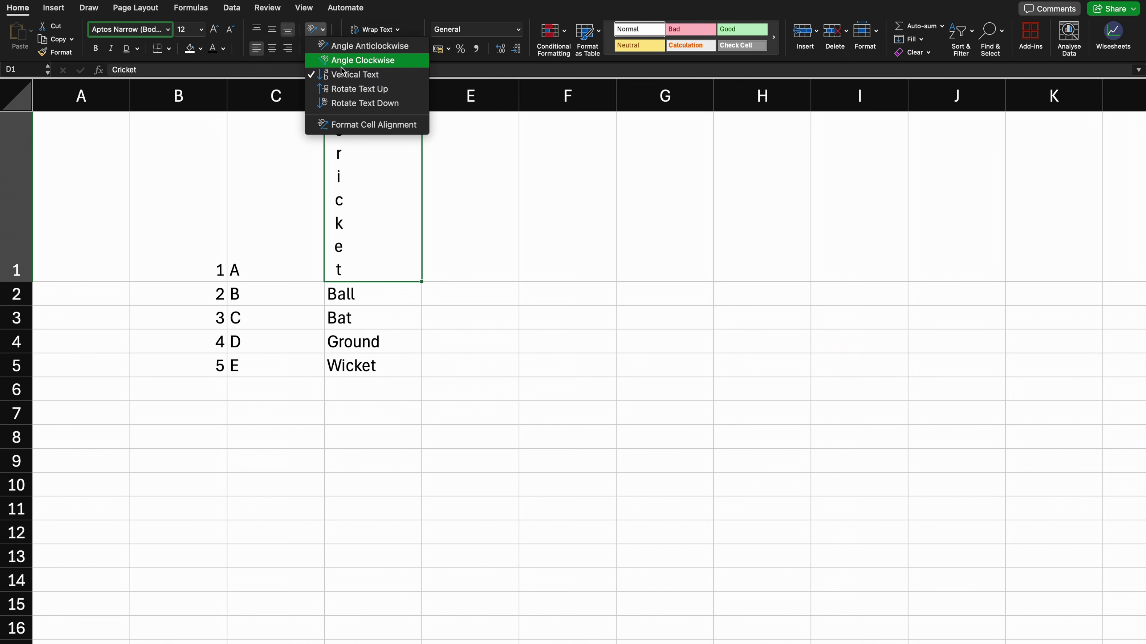
{"action": "left_click", "coordinate": [354, 89]}
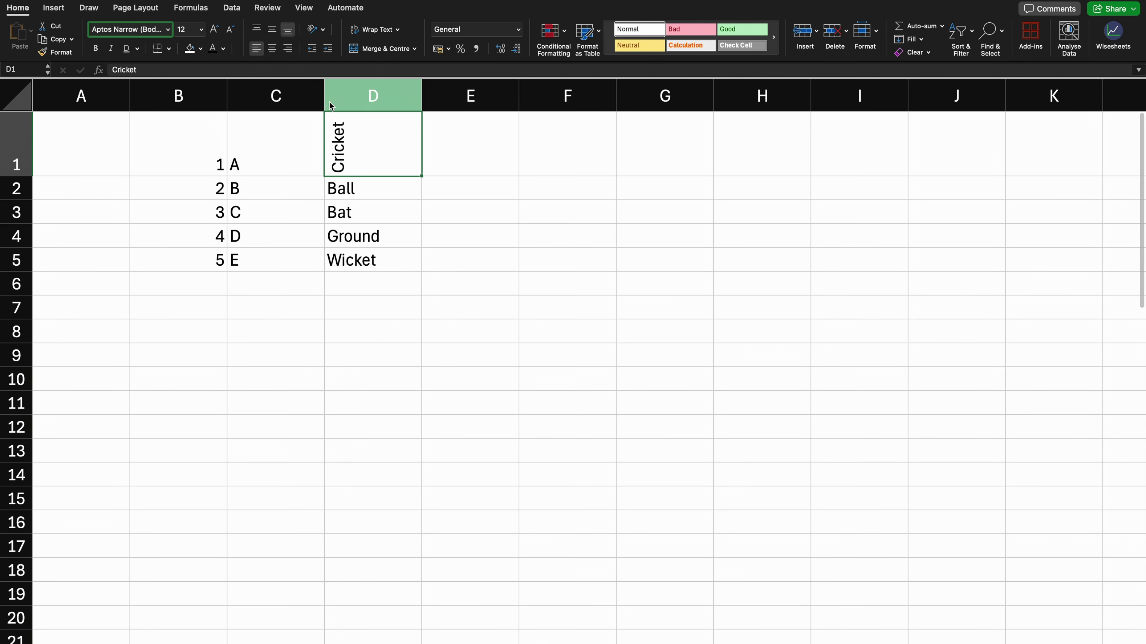
- Set the text orientation of cell D1 to Rotate Text Down
{"action": "left_click", "coordinate": [316, 30]}
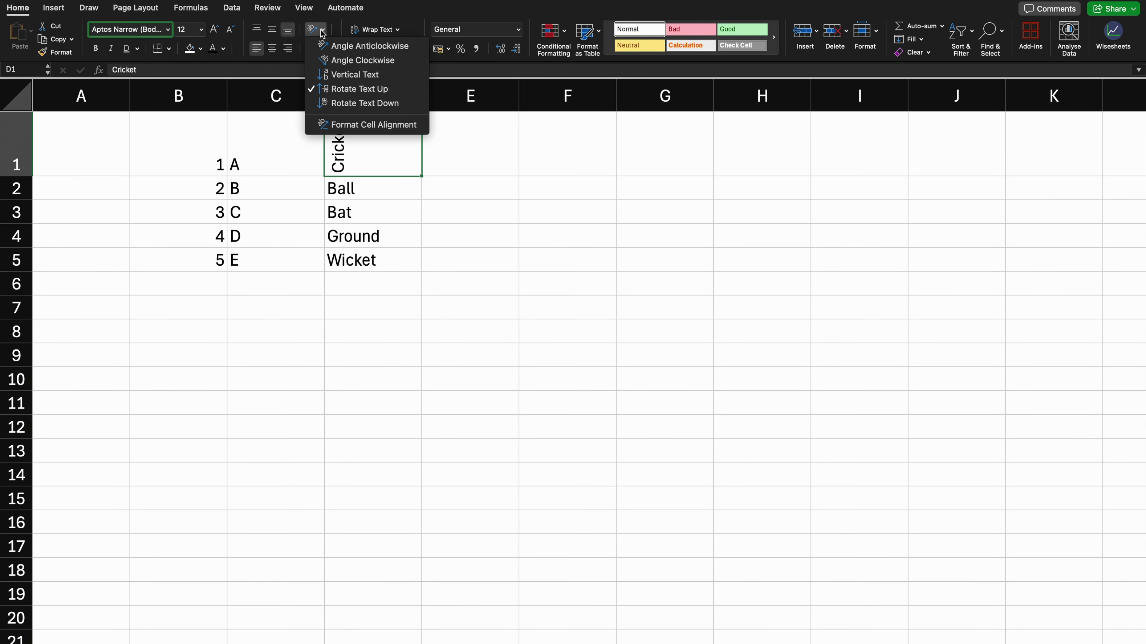
{"action": "left_click", "coordinate": [357, 104]}
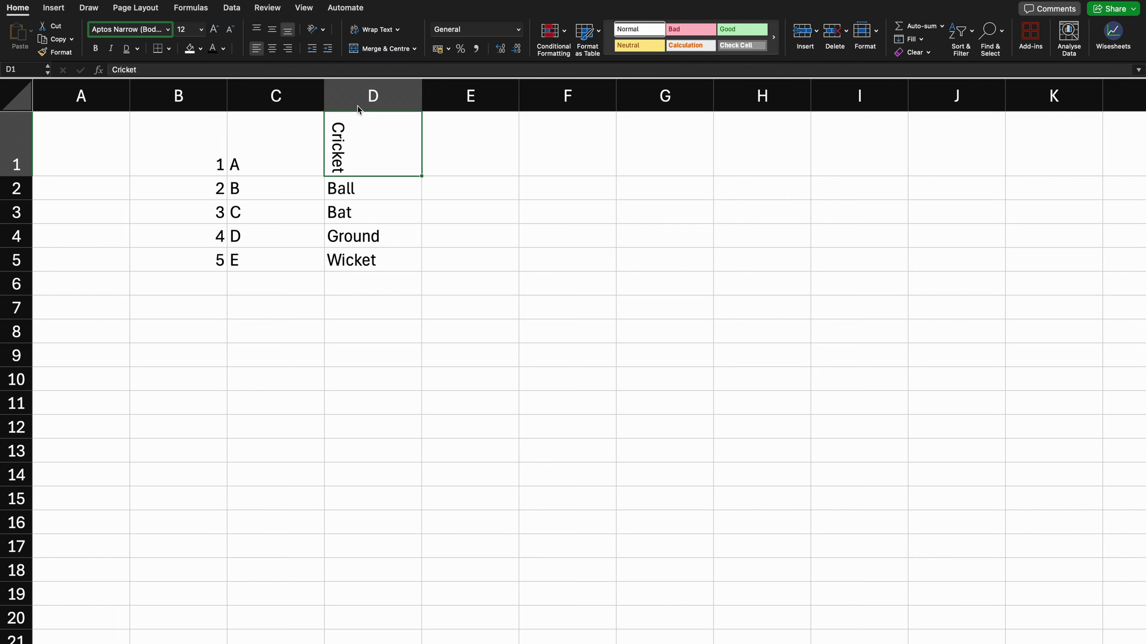
- Review the alignment and number format settings for cell D1 in the Format Cells dialog without changing anything
{"action": "left_click", "coordinate": [324, 32]}
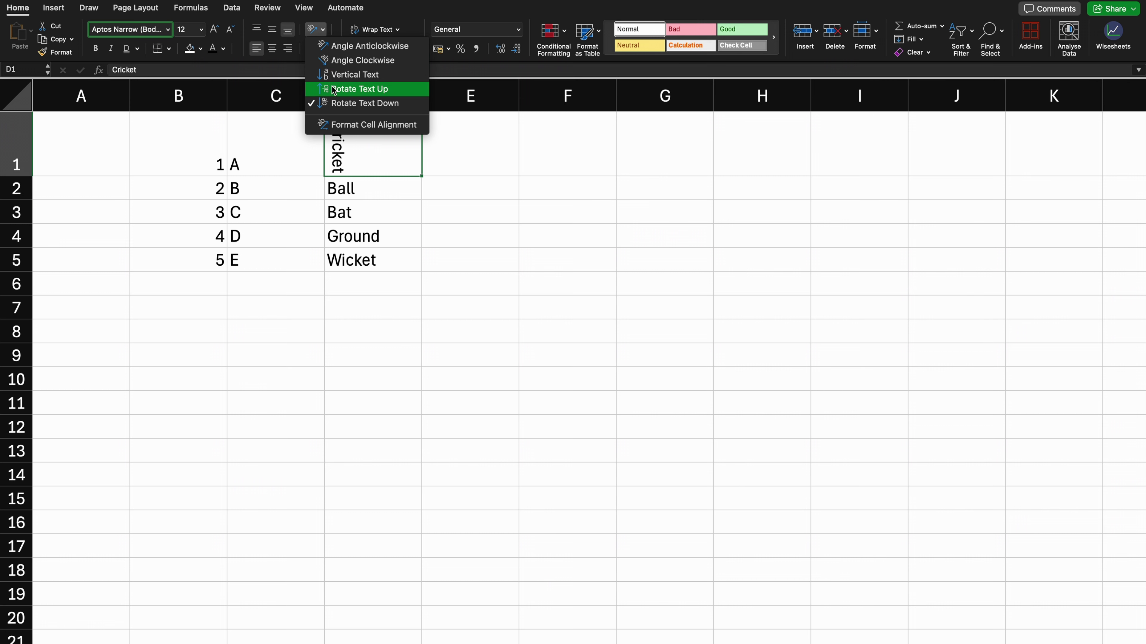
{"action": "left_click", "coordinate": [348, 128]}
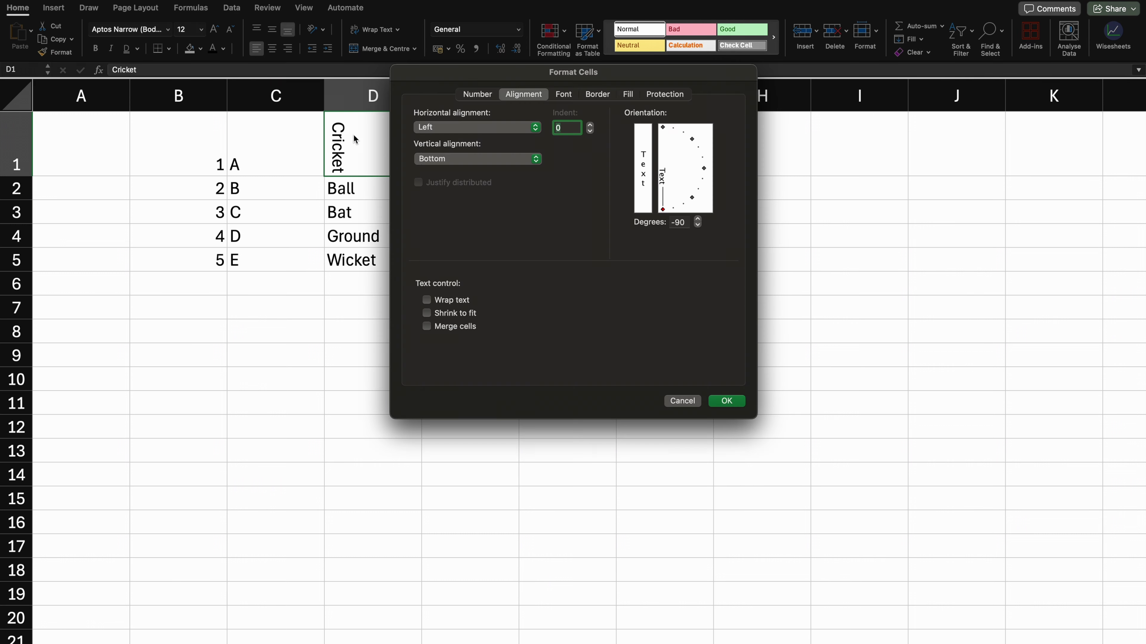
{"action": "left_click", "coordinate": [469, 97]}
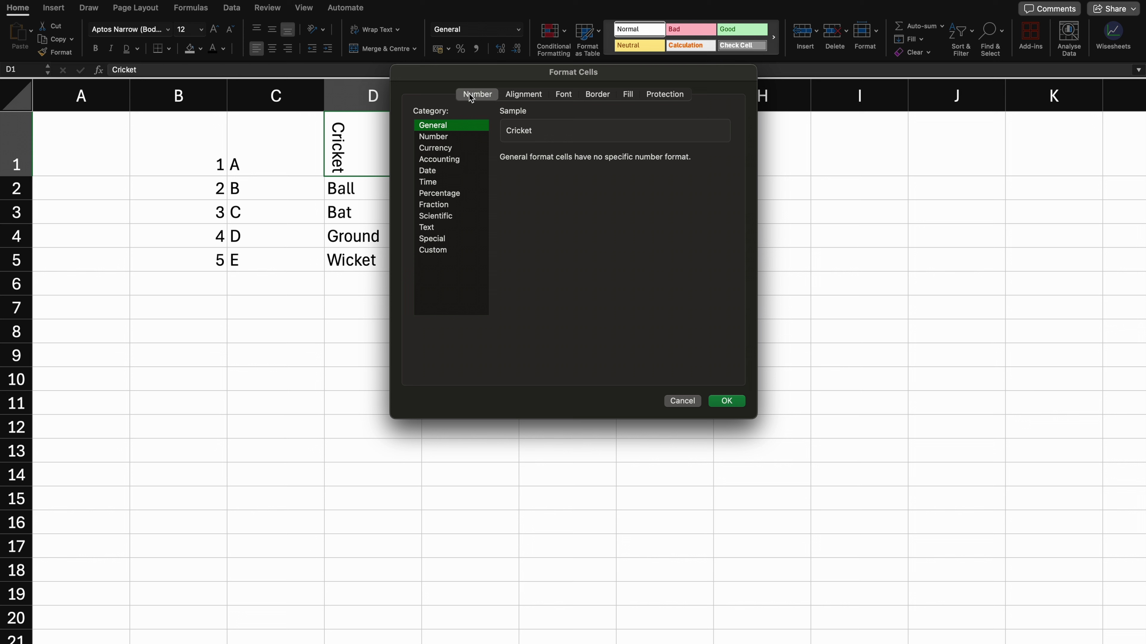
{"action": "left_click", "coordinate": [682, 400]}
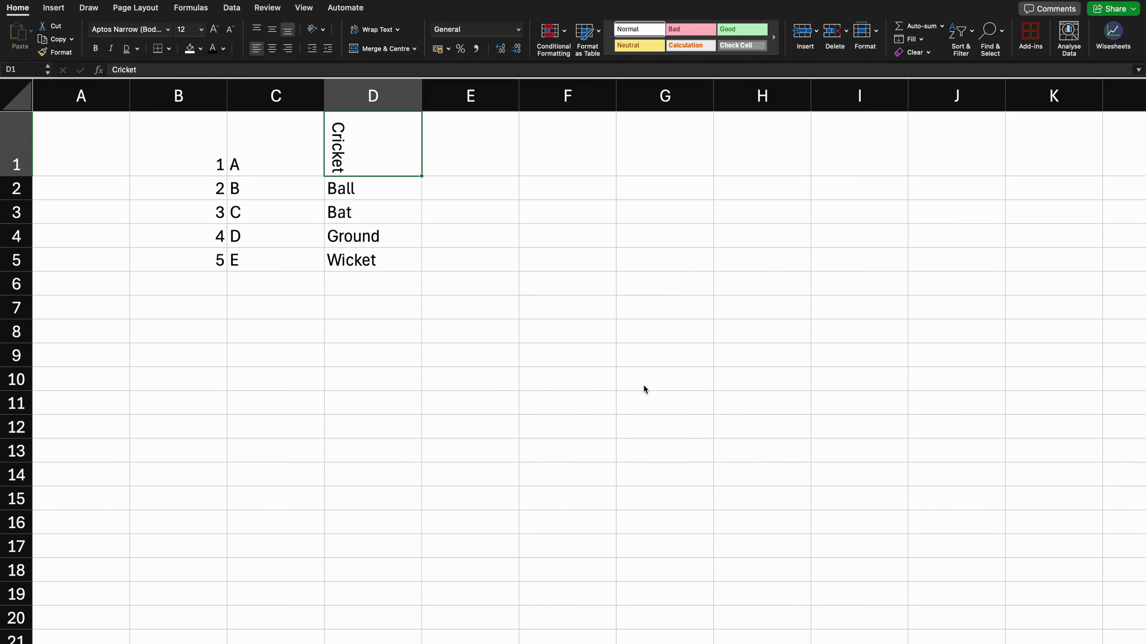
- Undo the text orientation changes made to Cricket in cell D1
{"action": "key", "text": "super+z"}
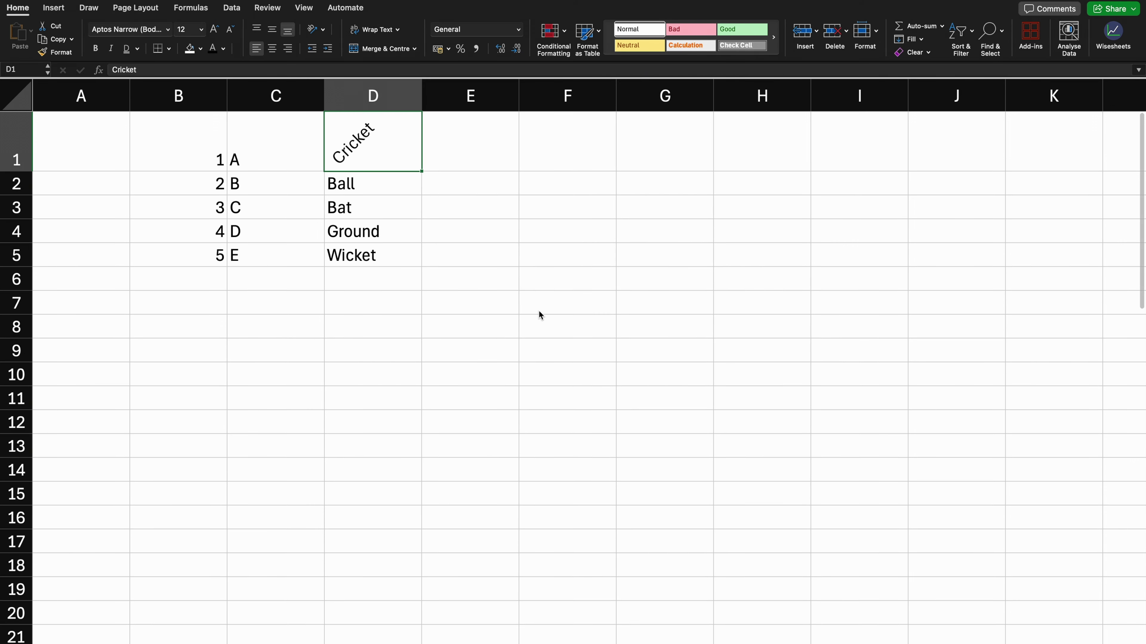
{"action": "key", "text": "super+z"}
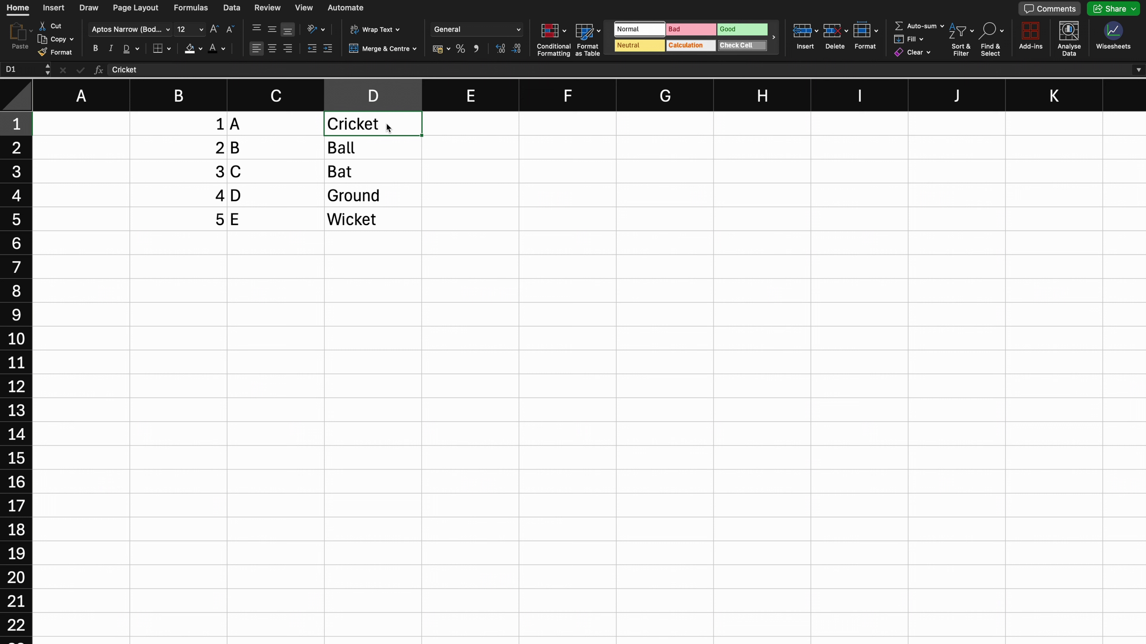
- Replace the contents of cell D1 with the sentence "We are playing Cricket"
{"action": "type", "text": "We are"}
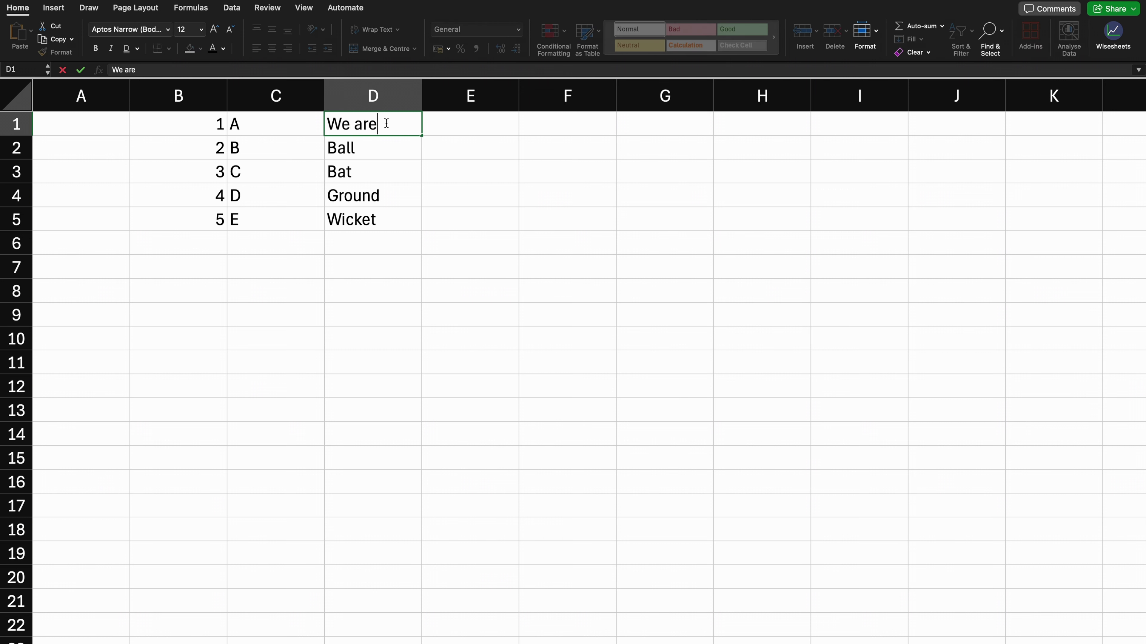
{"action": "type", "text": " playing C"}
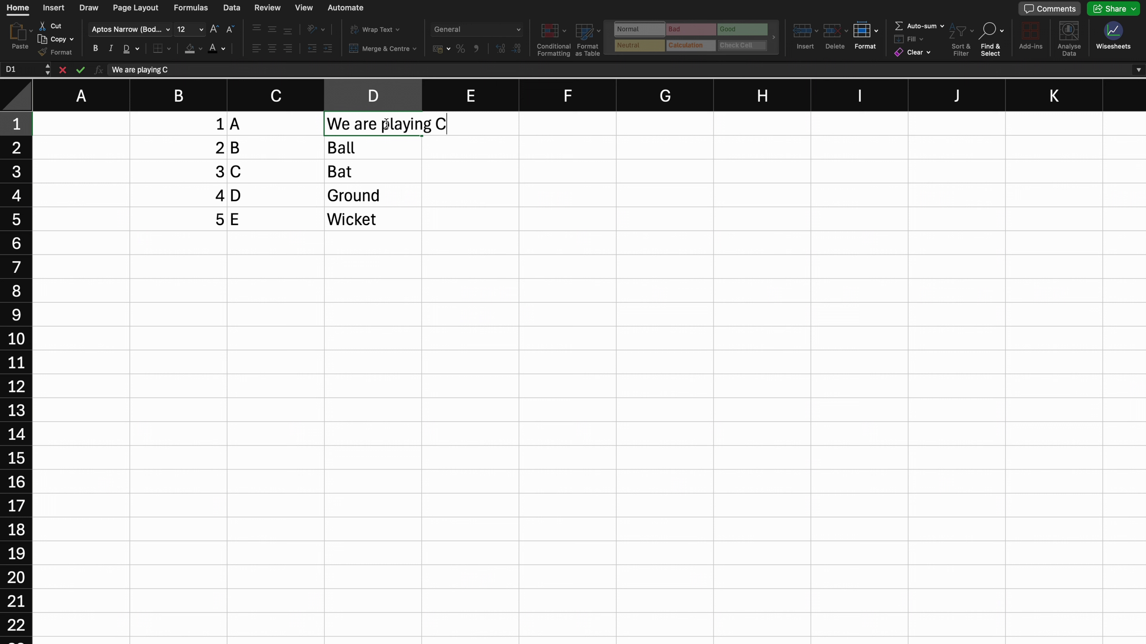
{"action": "type", "text": "ricket"}
{"action": "key", "text": "Return"}
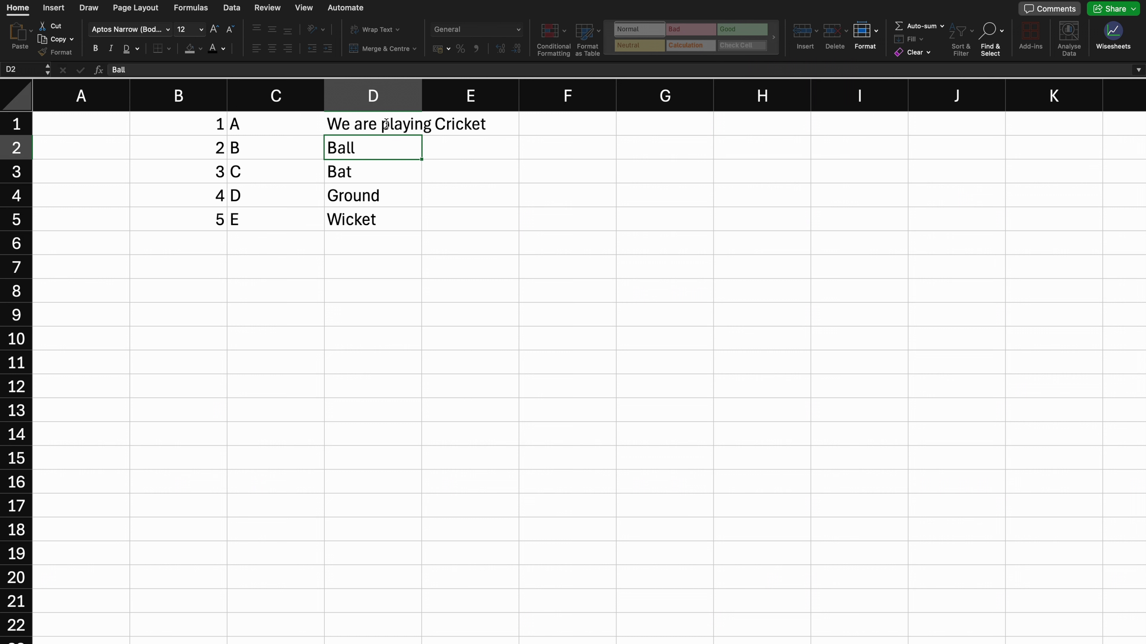
- Apply Wrap Text to the sentence in cell D1
{"action": "left_click", "coordinate": [386, 124]}
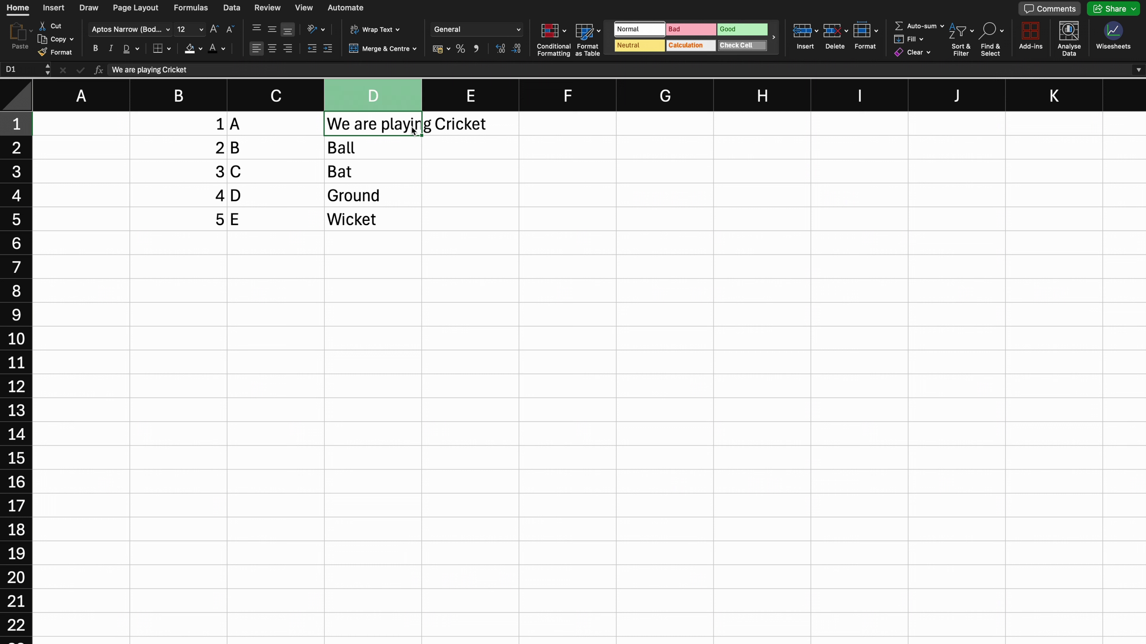
{"action": "left_click", "coordinate": [383, 152]}
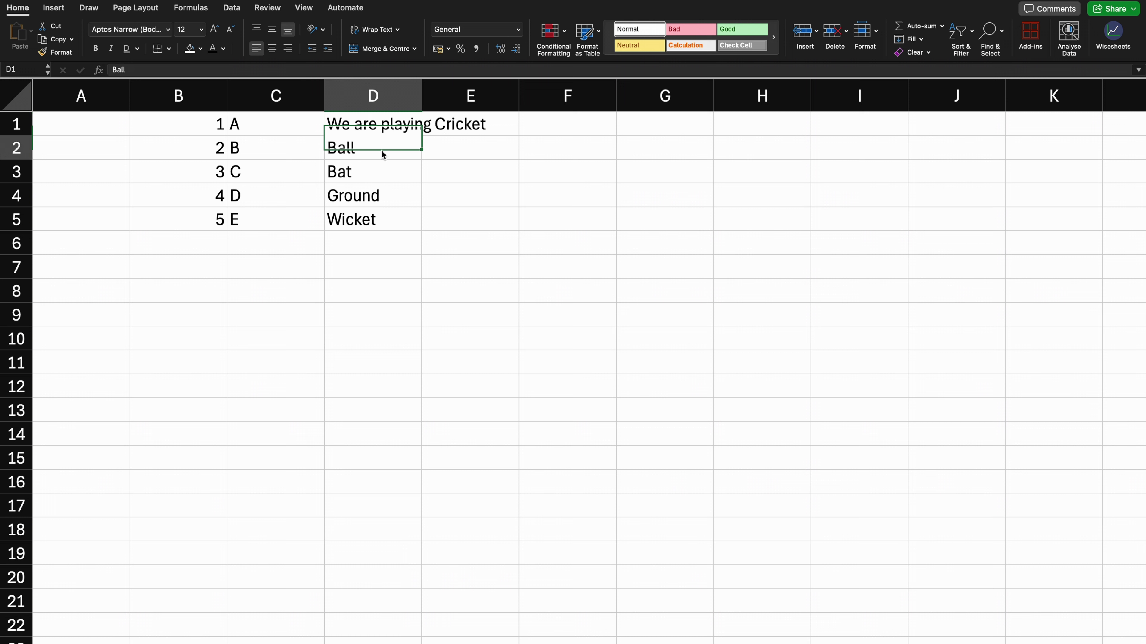
{"action": "left_click", "coordinate": [361, 127]}
{"action": "left_click", "coordinate": [373, 31]}
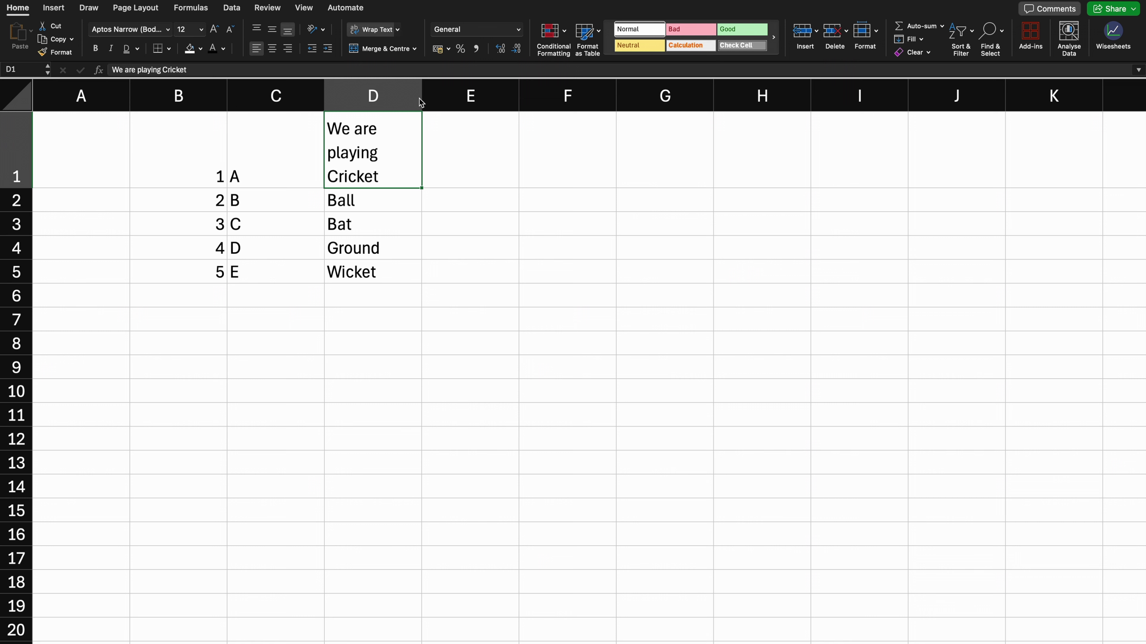
- Widen column D enough for the sentence to fit on one line and narrow it again, auto-fitting row 1's height after each change
{"action": "left_click_drag", "start_coordinate": [427, 100], "coordinate": [581, 95]}
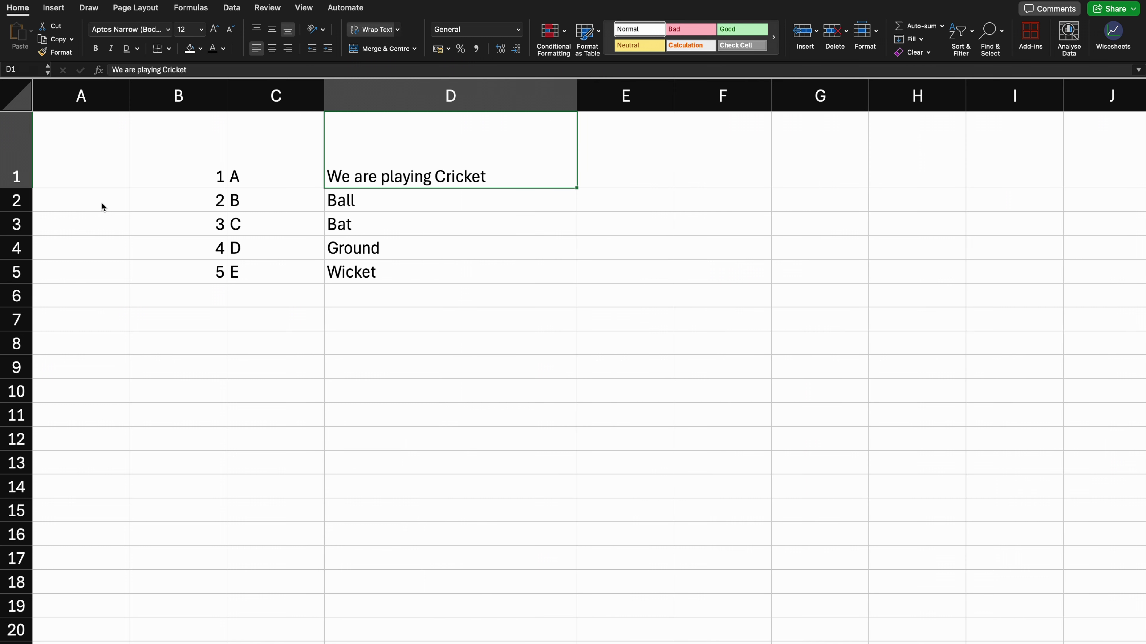
{"action": "double_click", "coordinate": [7, 188]}
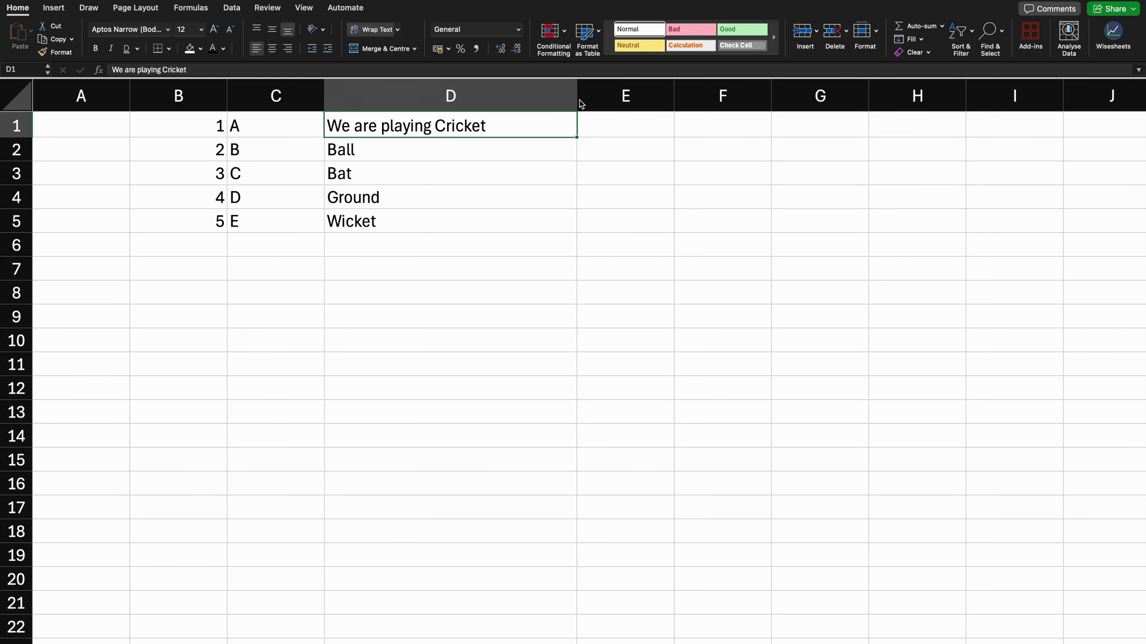
{"action": "left_click_drag", "start_coordinate": [579, 99], "coordinate": [431, 102]}
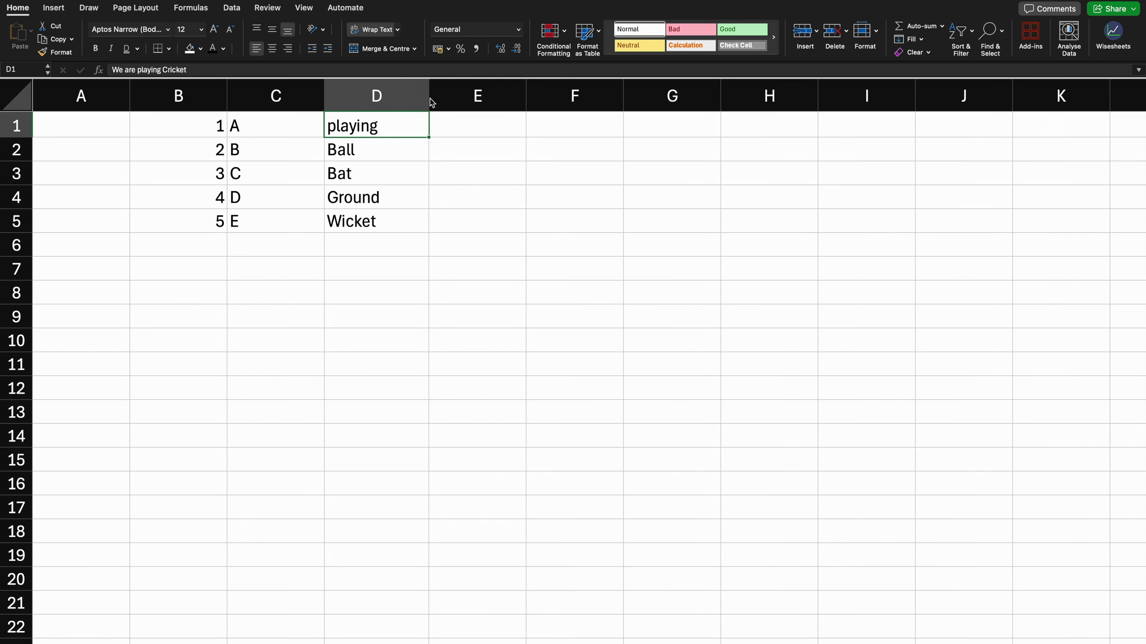
{"action": "double_click", "coordinate": [15, 137]}
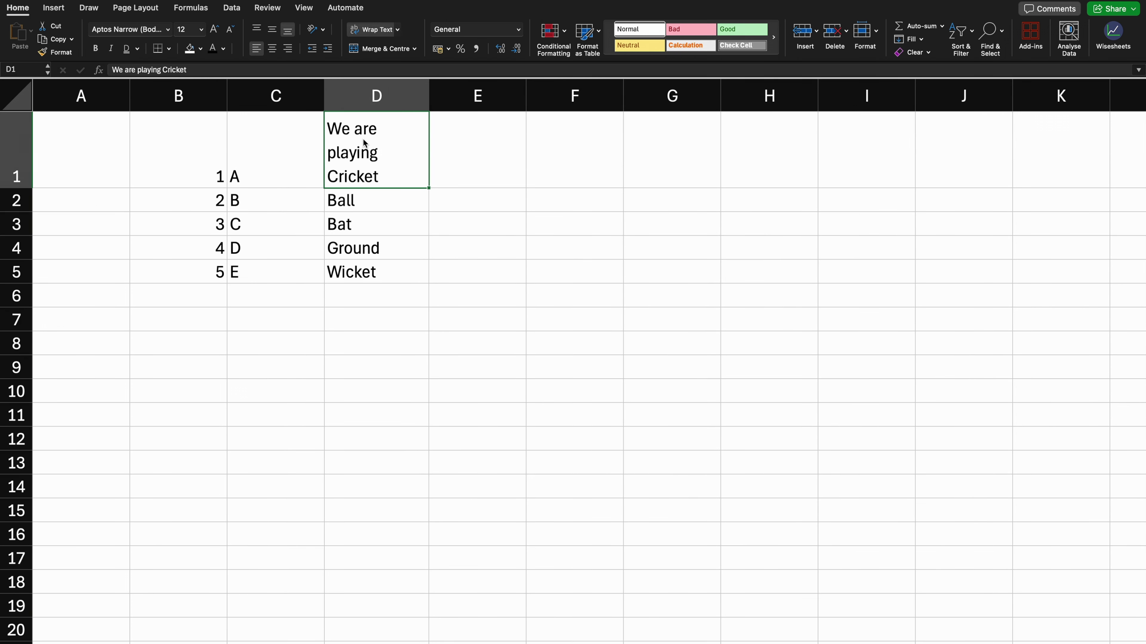